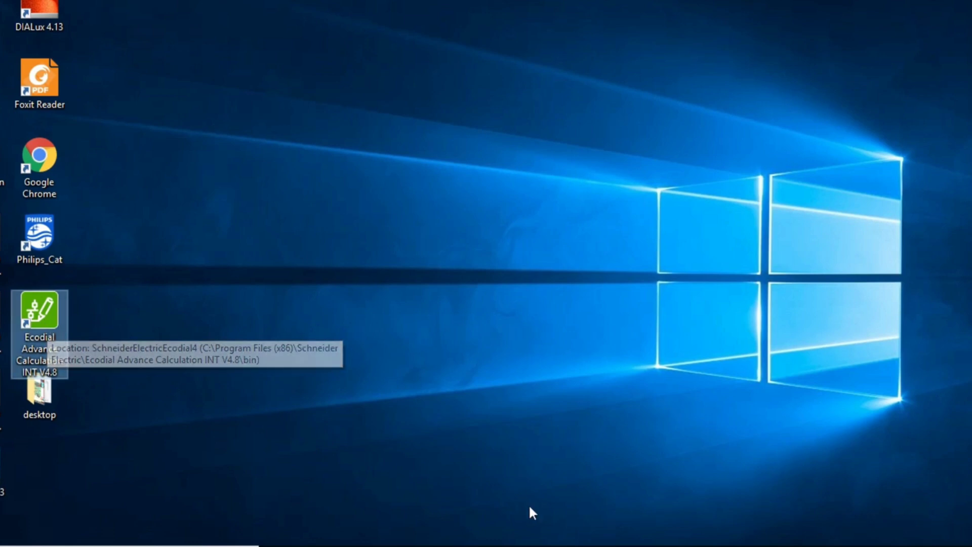
Switch to Ecodial Advance Calculation and create a new project.
left_click(550, 546)
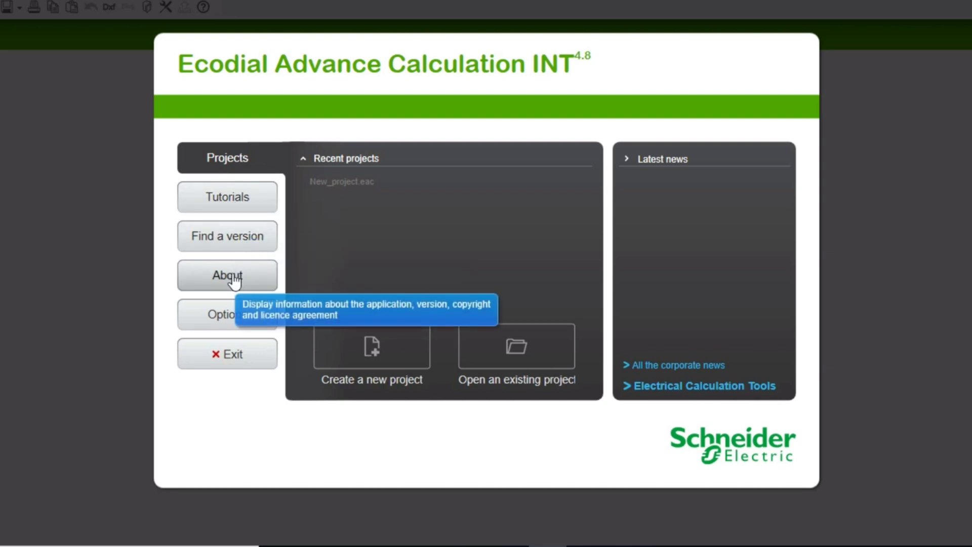
left_click(372, 348)
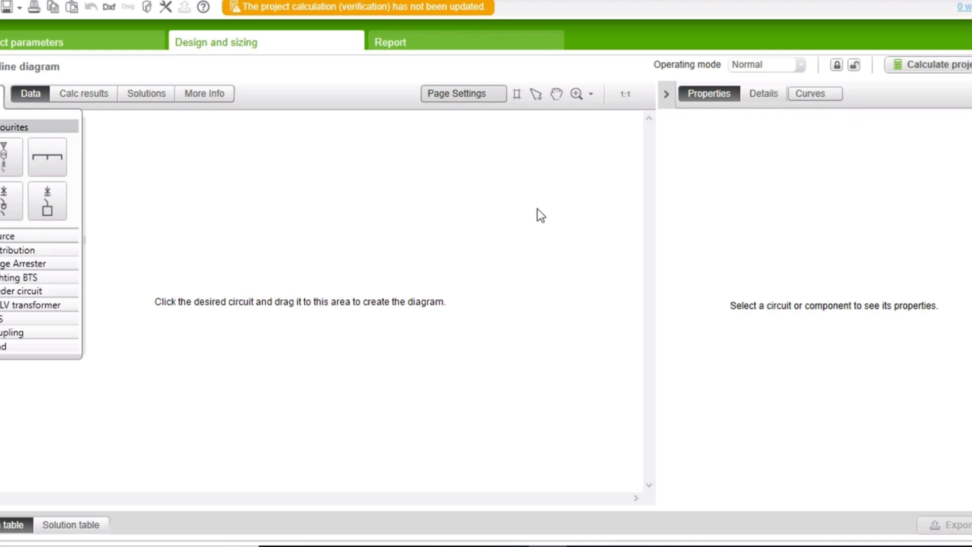
Examine the source and distribution circuit types available in the component library.
mouse_move(66, 210)
left_click(31, 234)
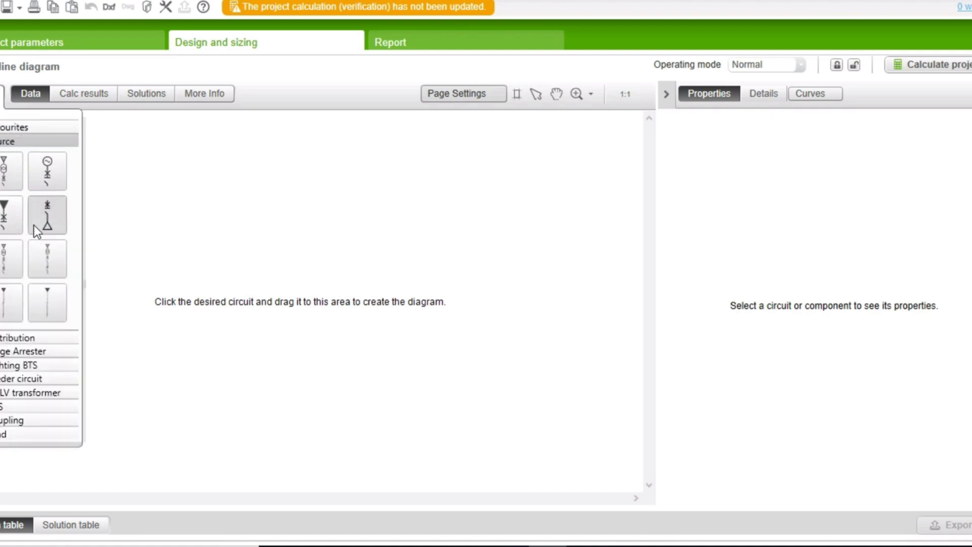
mouse_move(53, 182)
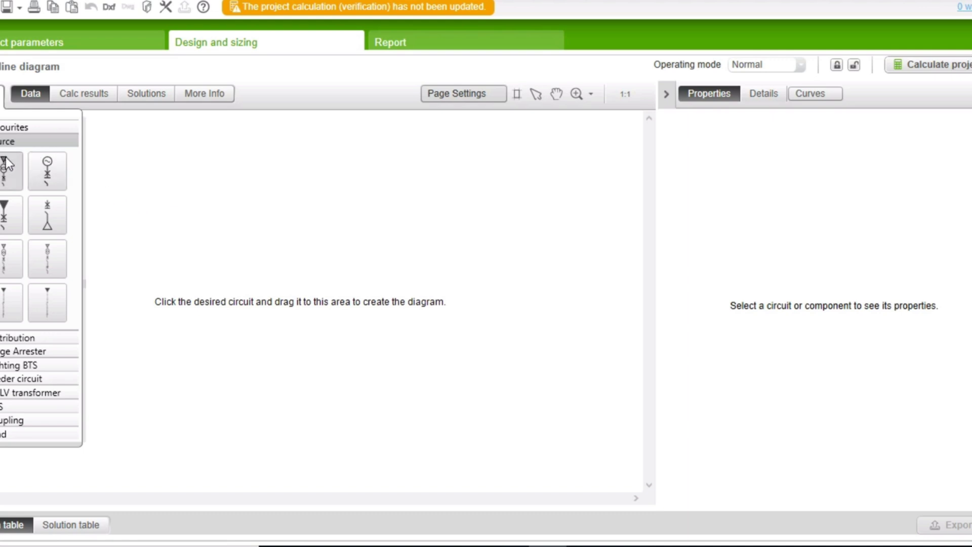
mouse_move(6, 165)
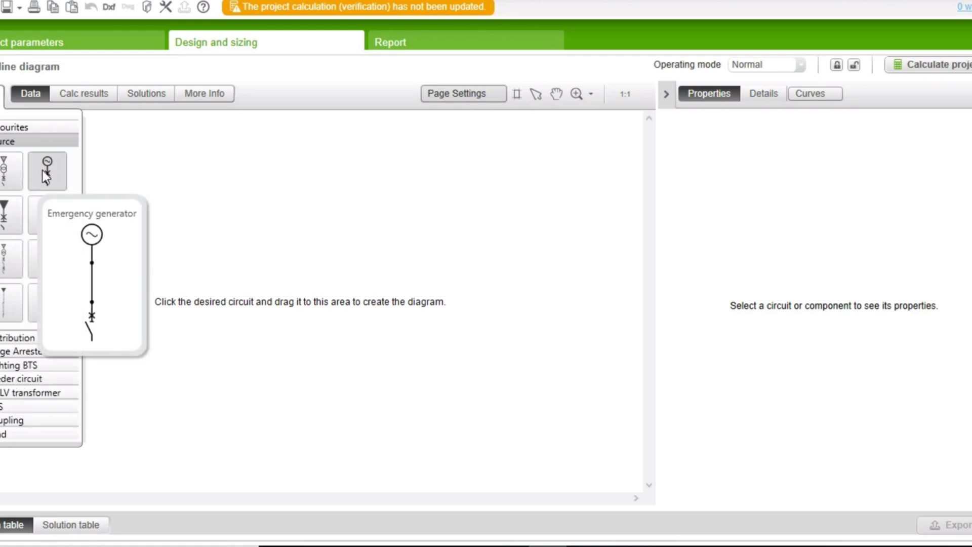
mouse_move(15, 216)
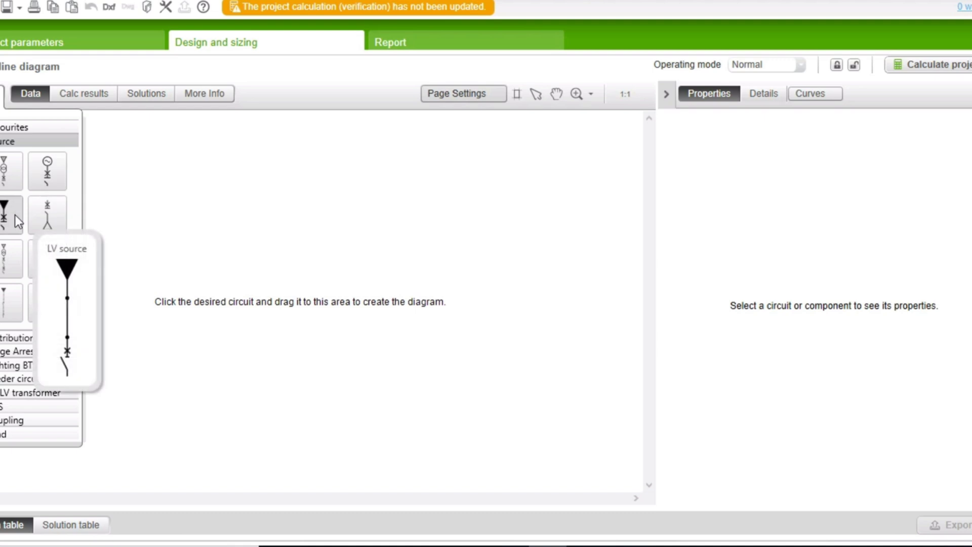
mouse_move(55, 222)
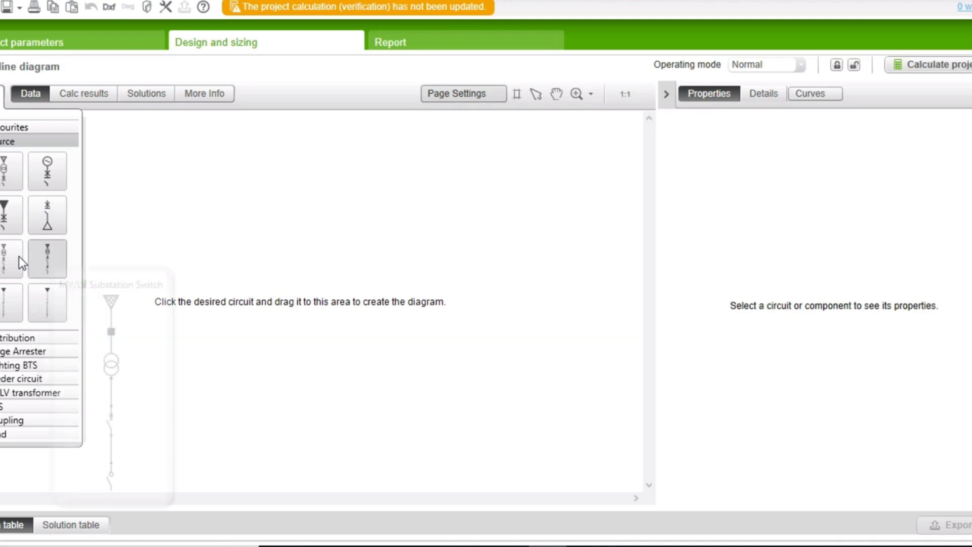
mouse_move(14, 268)
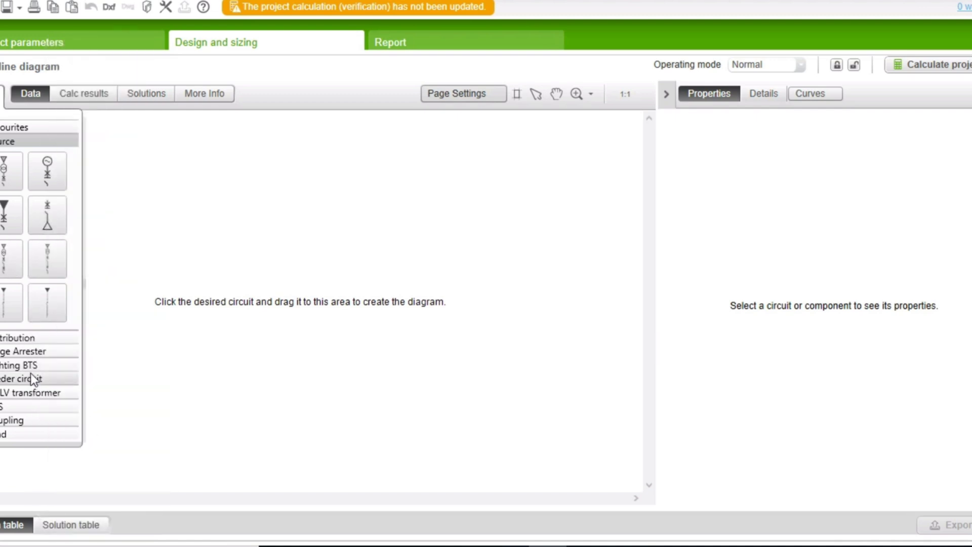
left_click(23, 339)
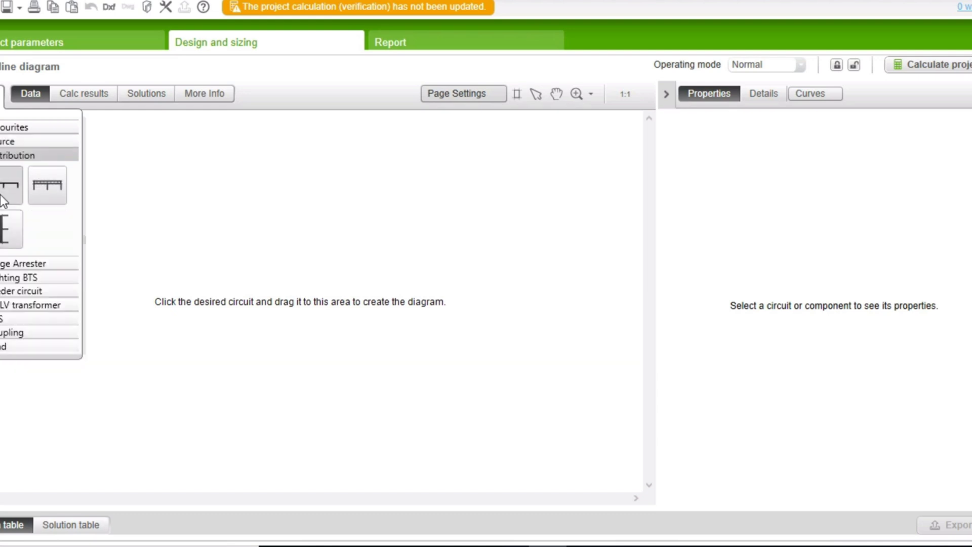
mouse_move(2, 199)
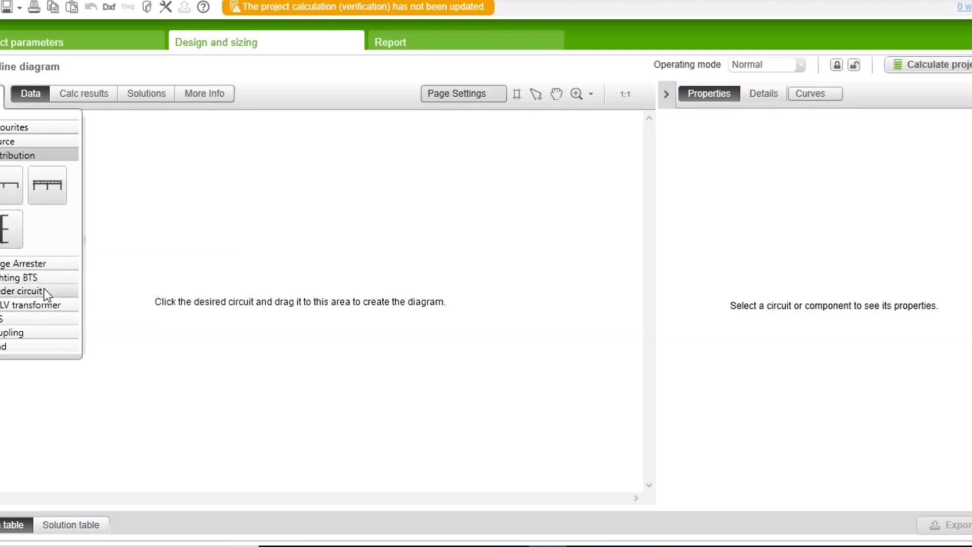
Examine the surge arrester, lighting BTS, feeder circuit and load types in the component library.
left_click(45, 264)
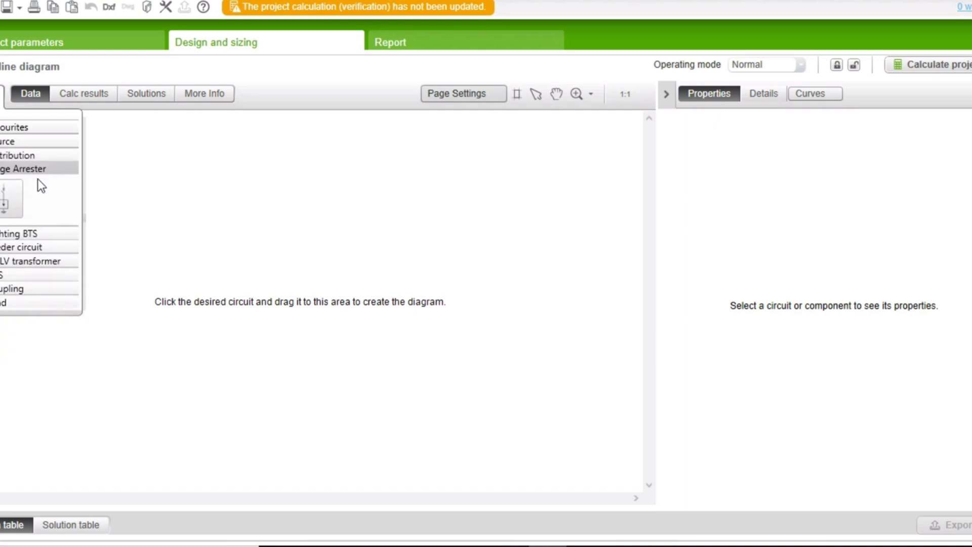
left_click(34, 232)
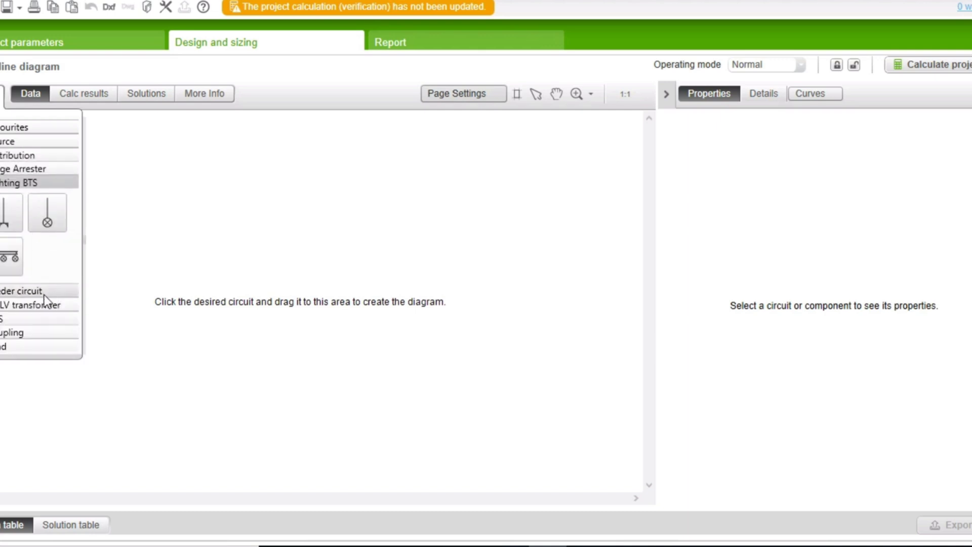
mouse_move(10, 243)
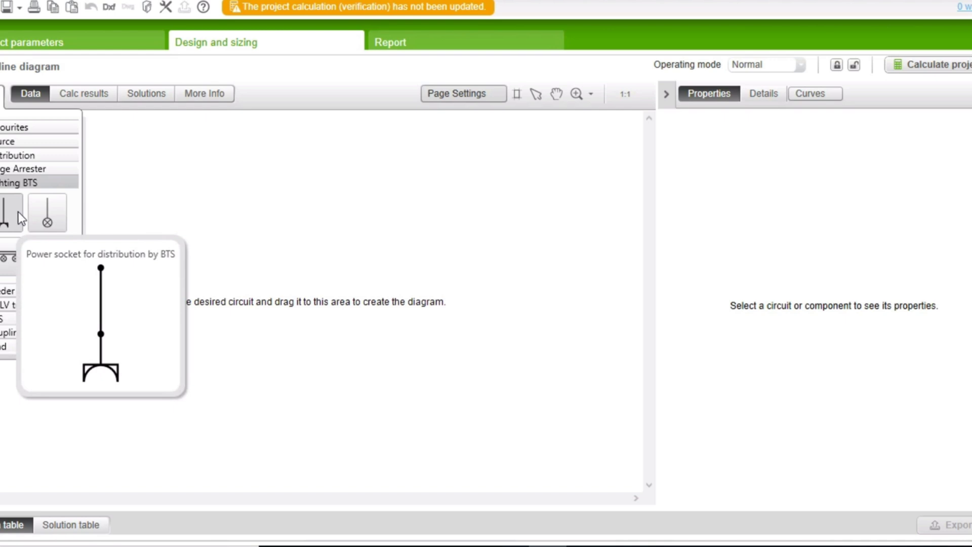
left_click(27, 293)
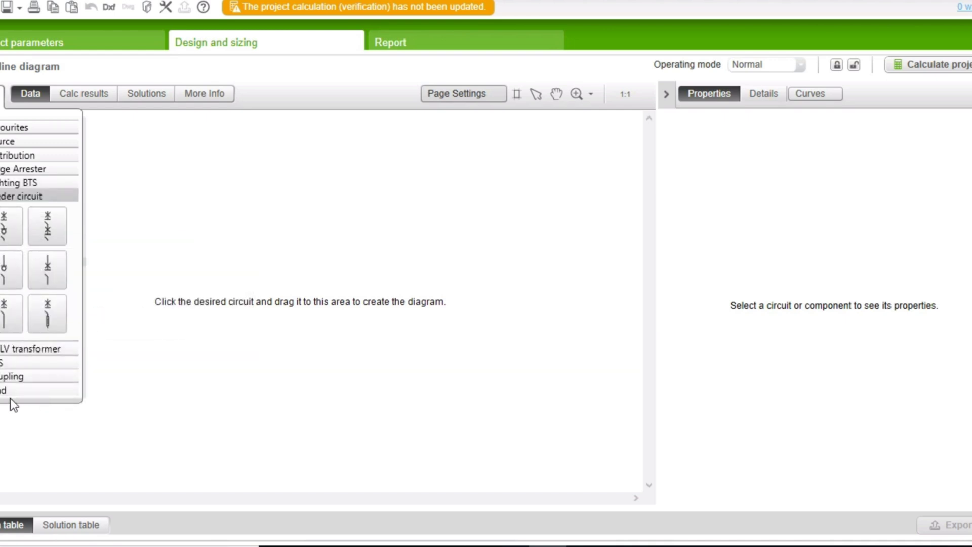
left_click(29, 393)
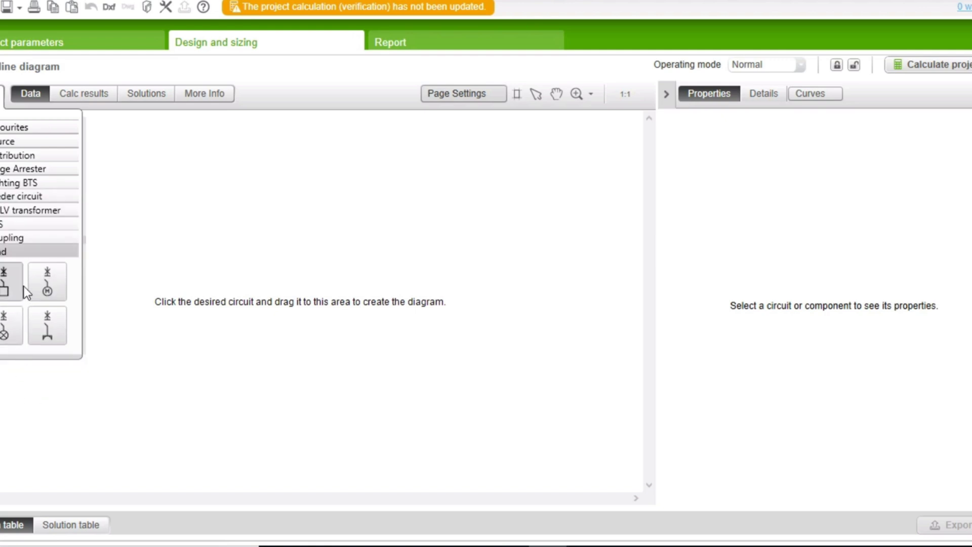
mouse_move(23, 284)
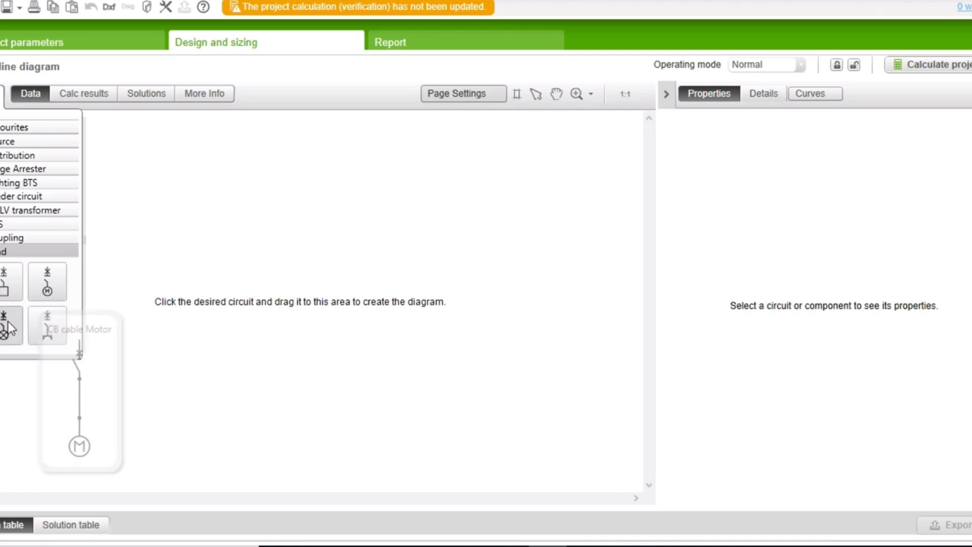
mouse_move(6, 330)
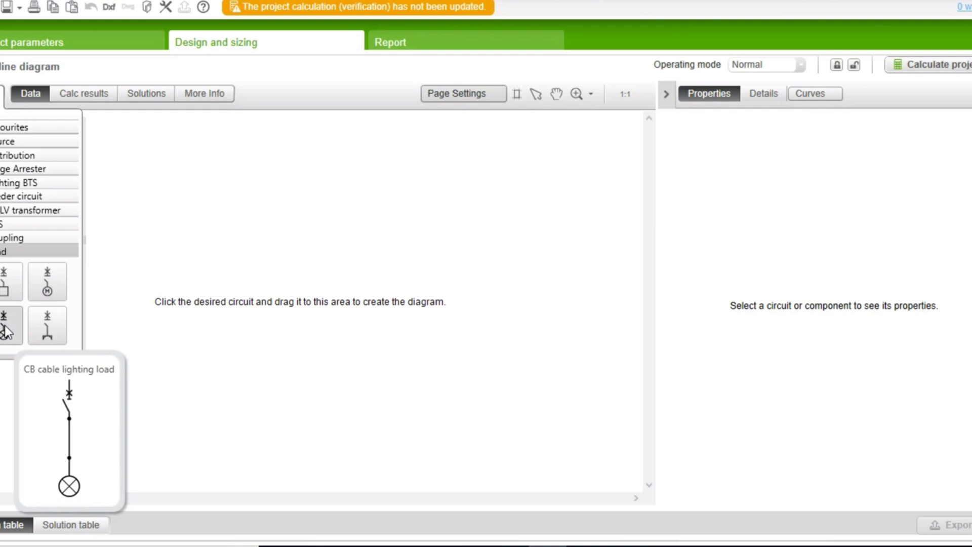
mouse_move(47, 332)
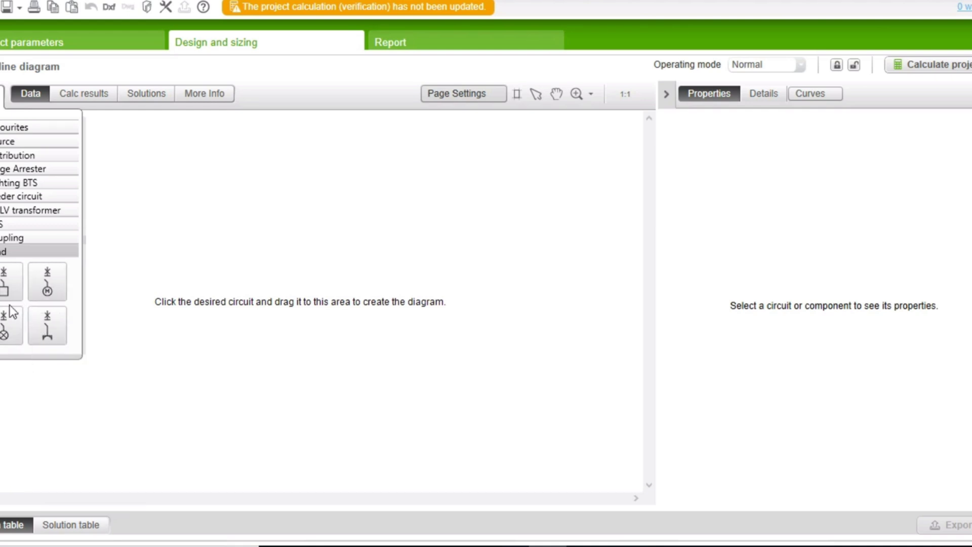
mouse_move(6, 299)
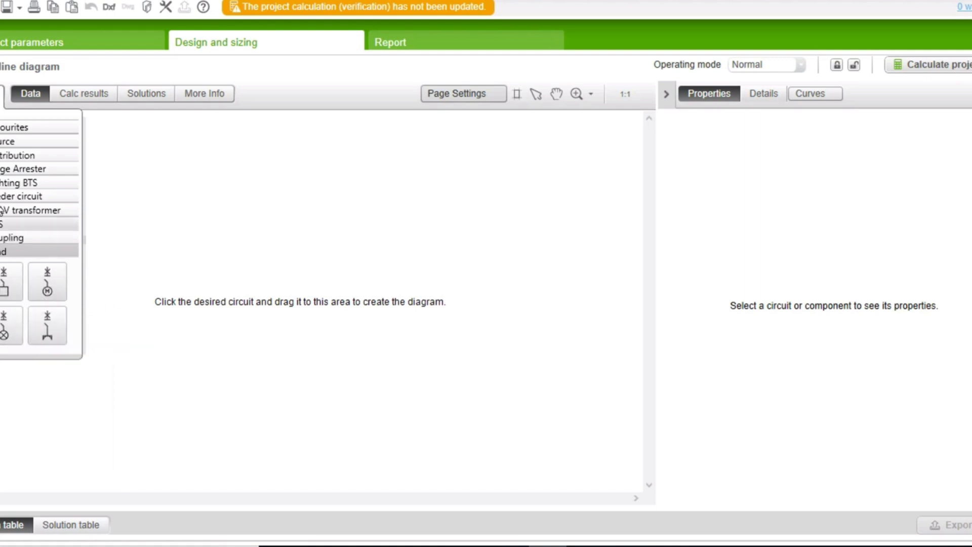
left_click(28, 185)
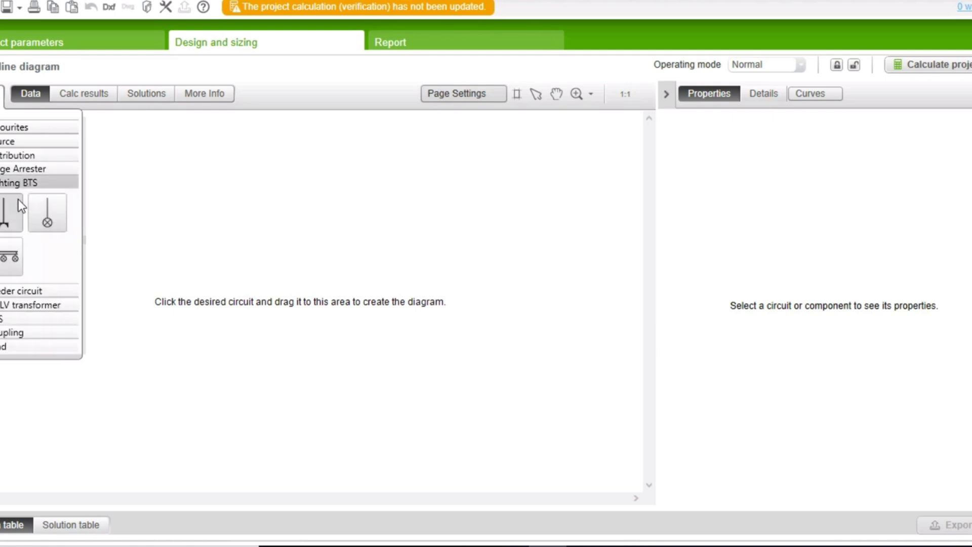
left_click(29, 182)
Place a distribution busbar in the middle of the empty single-line diagram.
left_click(27, 156)
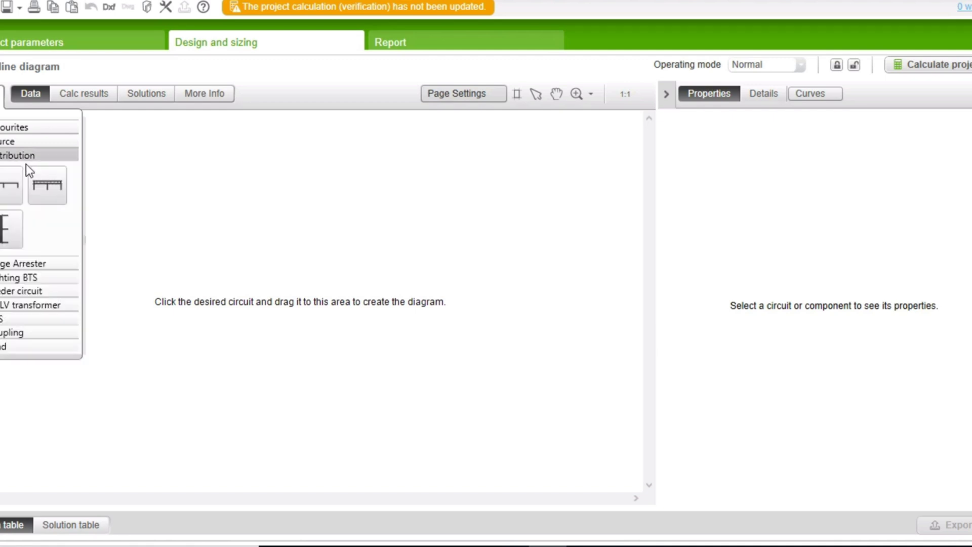
left_click(11, 199)
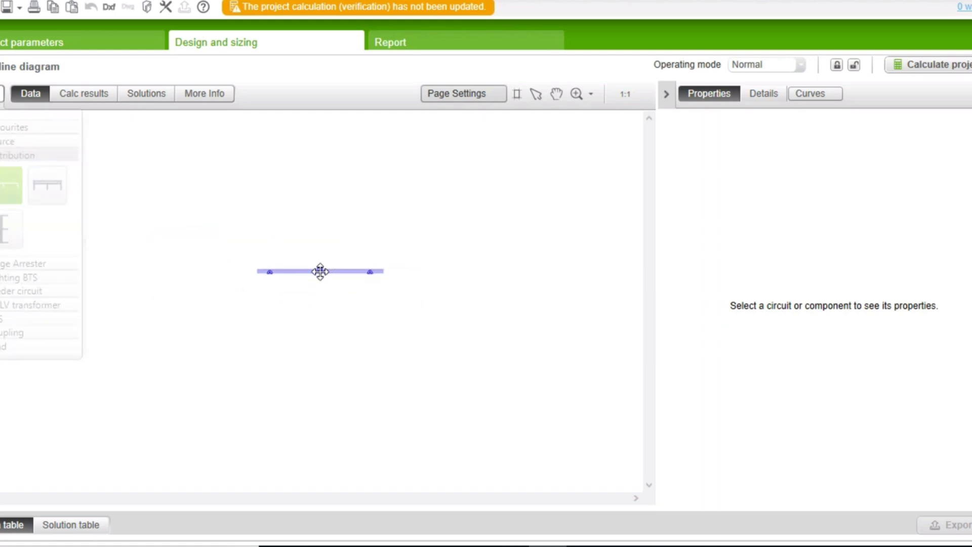
left_click(320, 272)
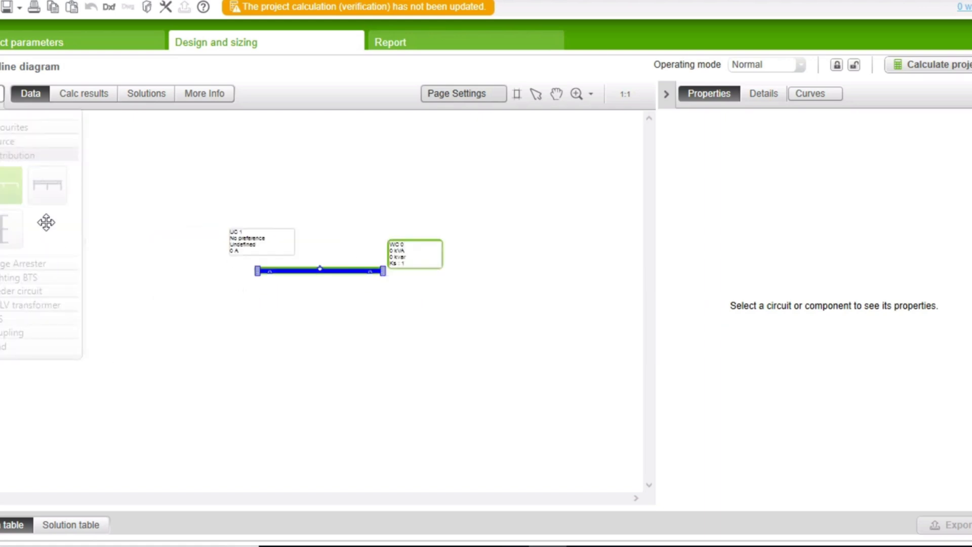
Add a generic load circuit with circuit breaker and cable to the busbar's left connection point.
left_click(41, 159)
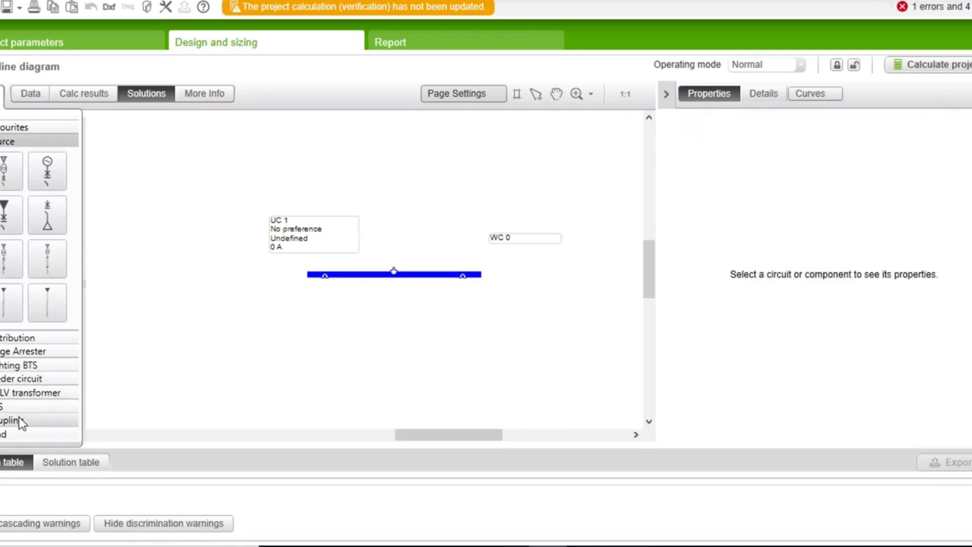
left_click(21, 433)
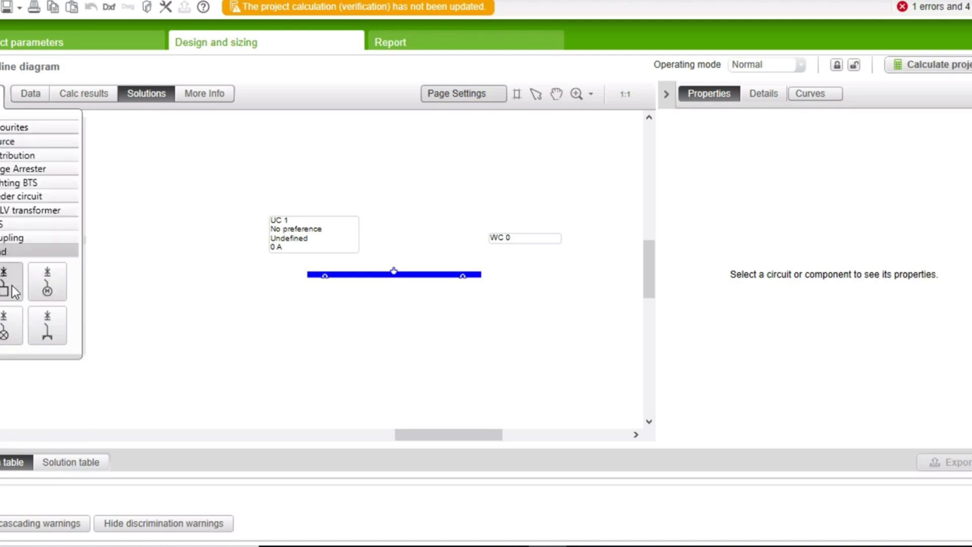
mouse_move(12, 285)
left_click_drag(12, 287, 329, 370)
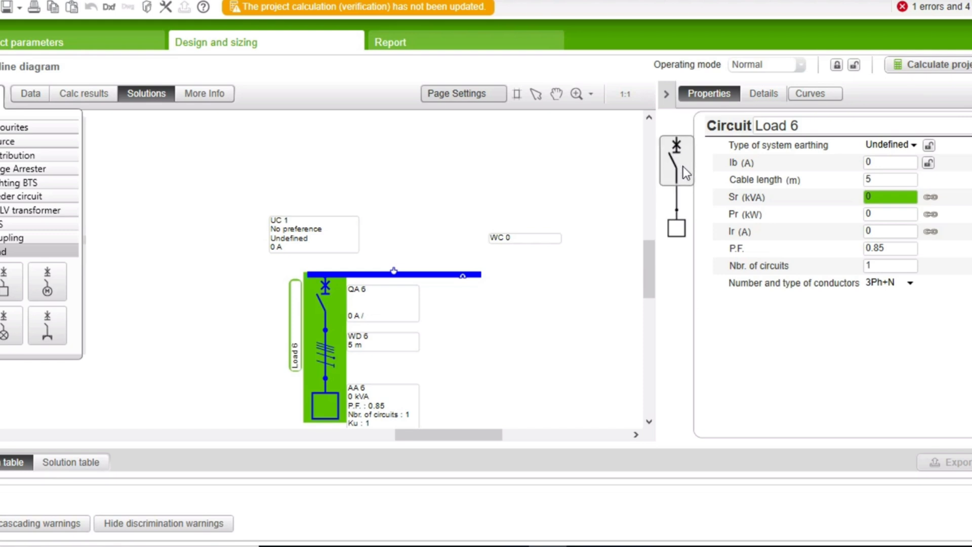
Set the load component's apparent power Sr to 15 kVA and its power factor to 0.8.
left_click(687, 230)
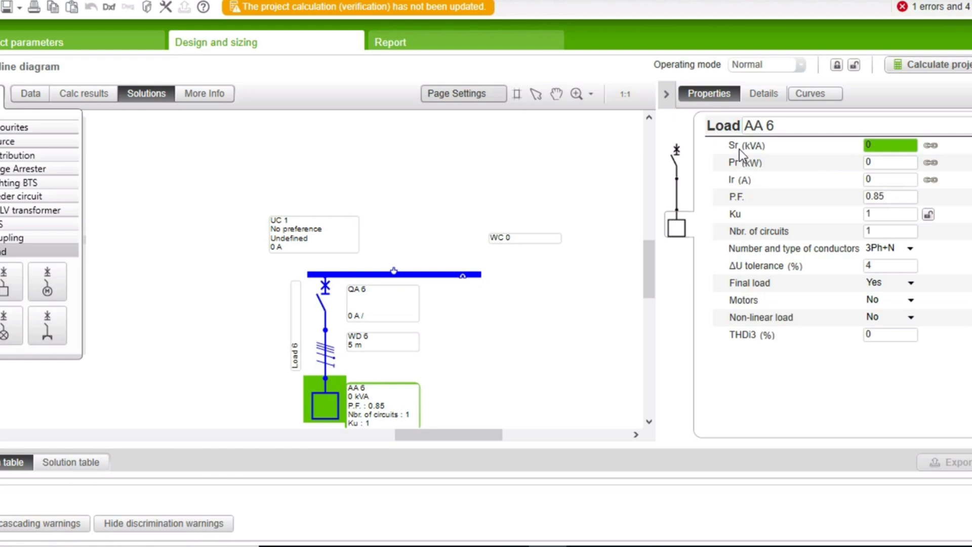
mouse_move(739, 145)
left_click(877, 146)
key("Return")
double_click(883, 197)
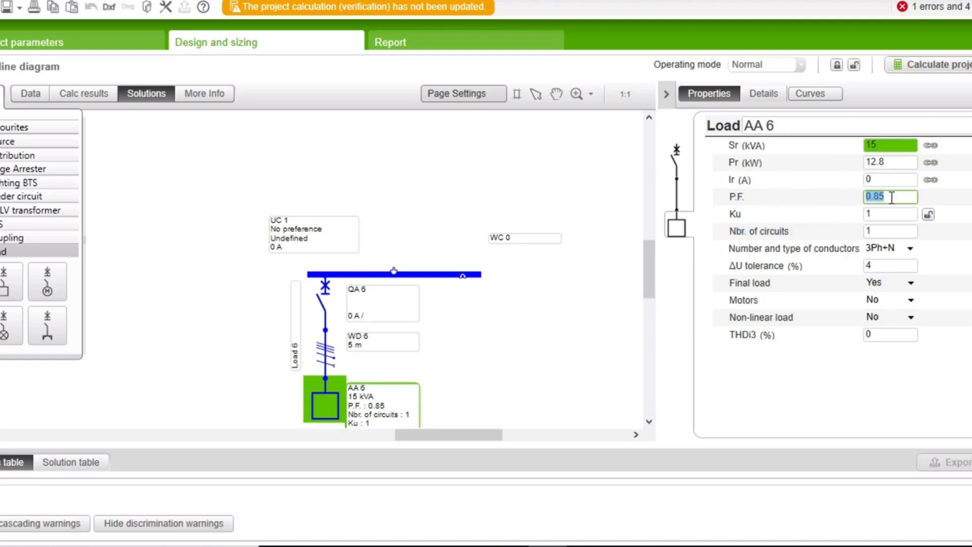
left_click(884, 196)
key("BackSpace")
left_click(815, 375)
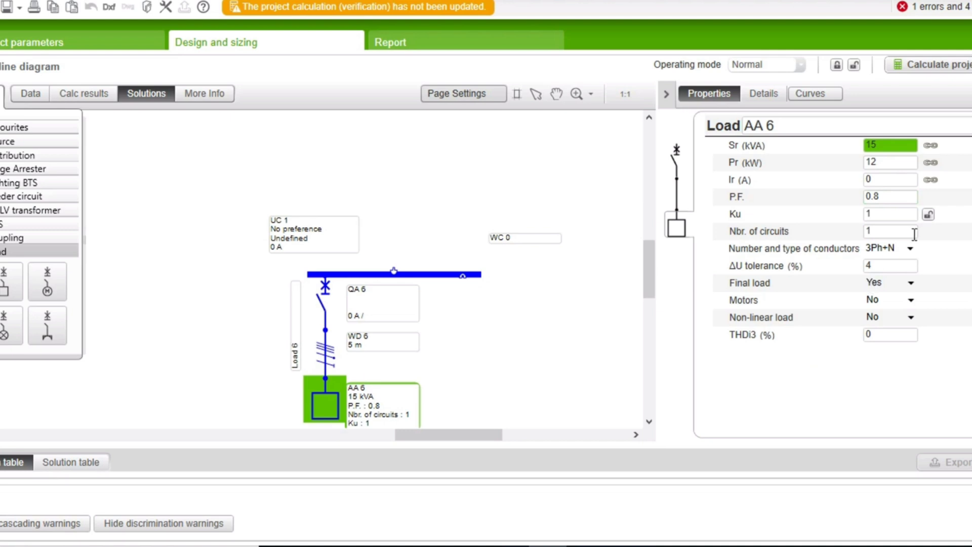
Set the load's ΔU tolerance to 5 %, keeping Ku and number of circuits at 1 and Motors at No.
left_click(890, 214)
mouse_move(736, 212)
mouse_move(740, 238)
left_click(877, 231)
left_click(864, 267)
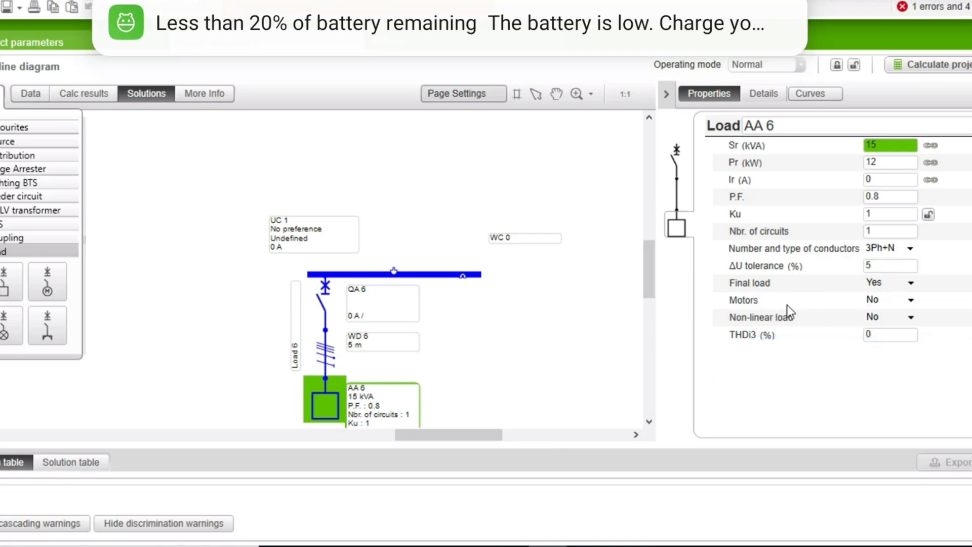
left_click(867, 300)
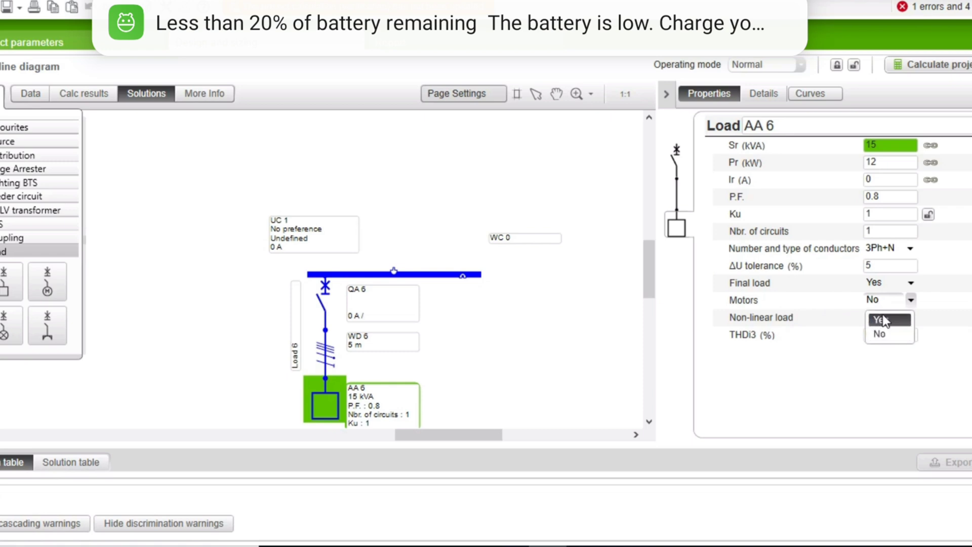
left_click(756, 391)
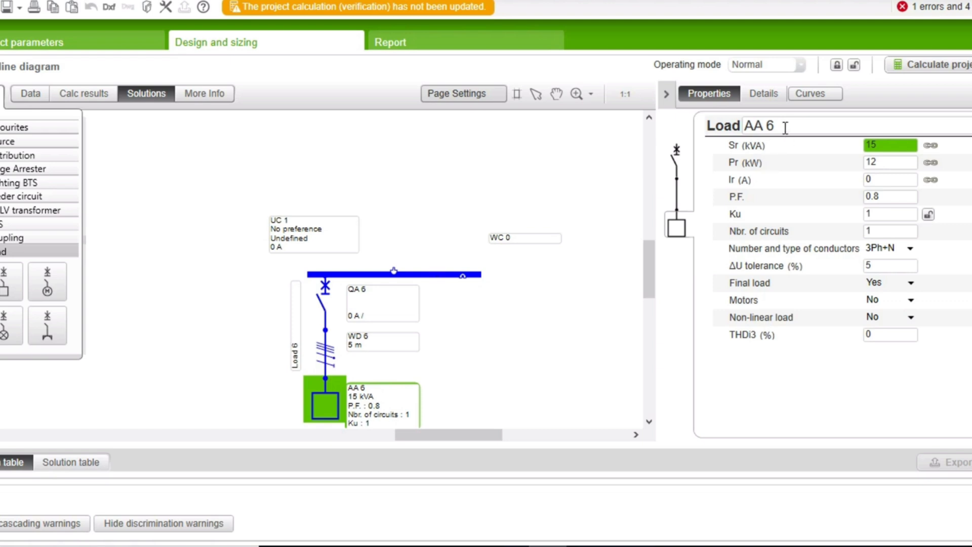
Rename the load component as F.D.P-9th.
left_click_drag(785, 128, 733, 127)
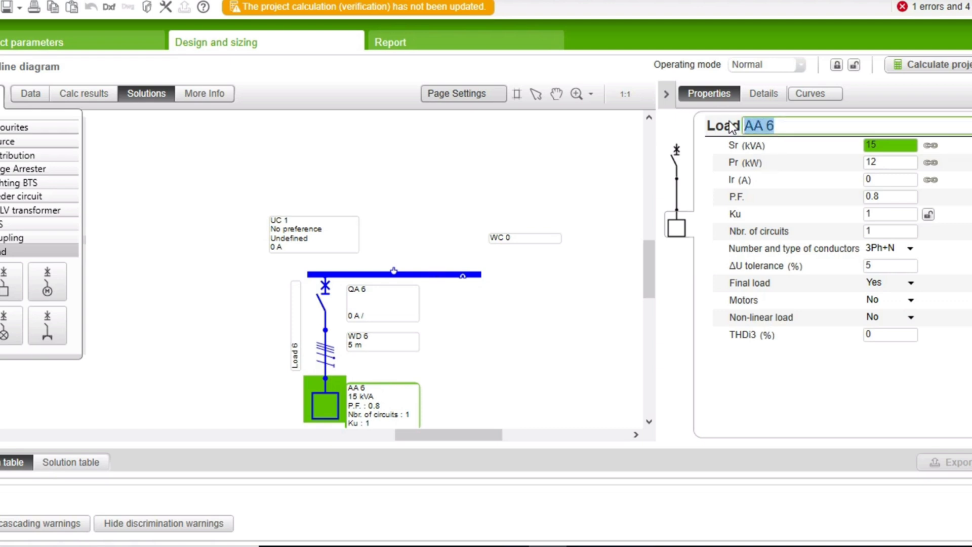
type("F.D>")
key("BackSpace")
type(".P")
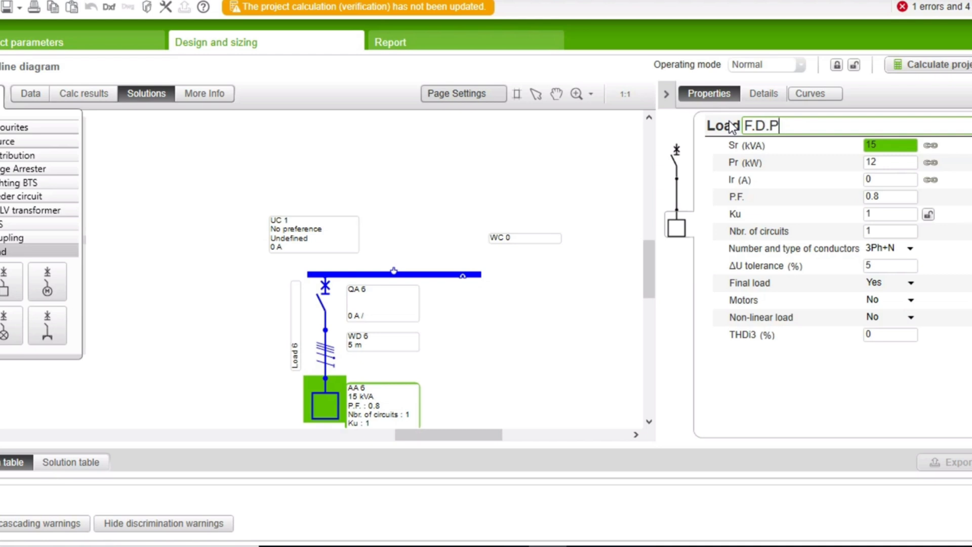
type("-9th")
key("Return")
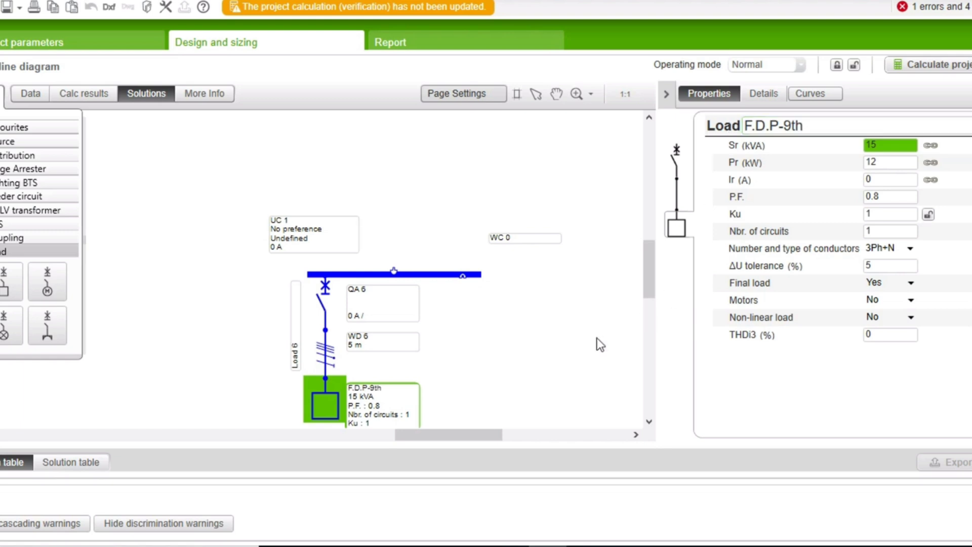
Rename the LV cable of the F.D.P-9th load circuit as cable-1.
left_click(578, 338)
left_click(328, 346)
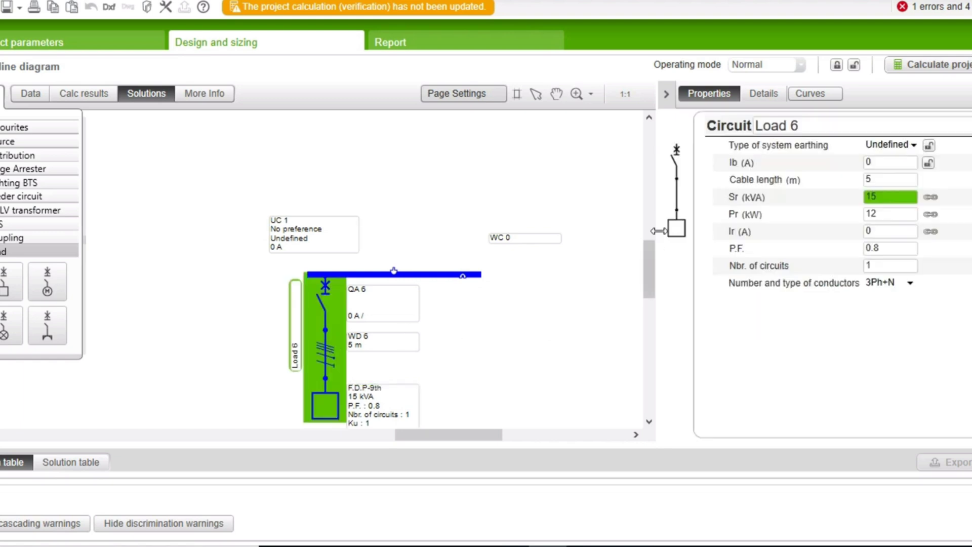
left_click(687, 192)
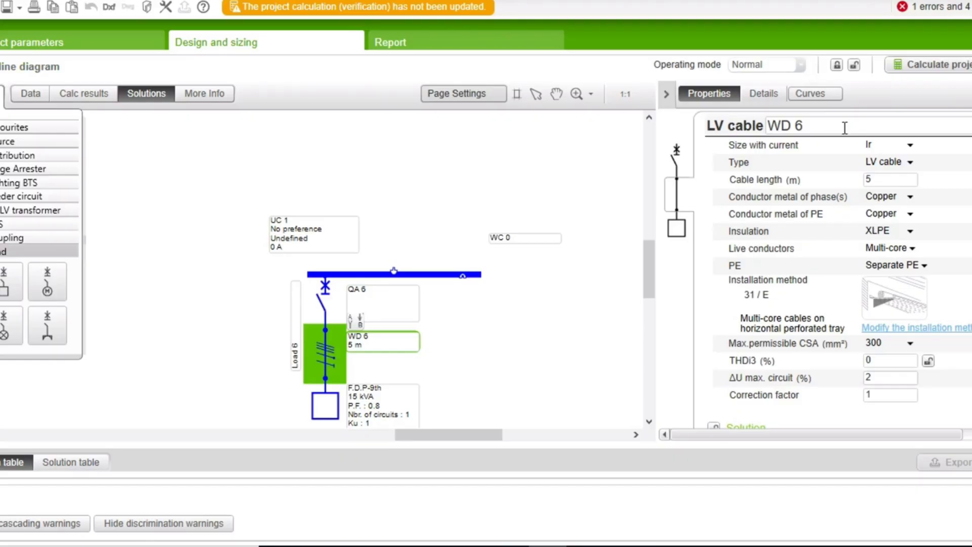
left_click(842, 127)
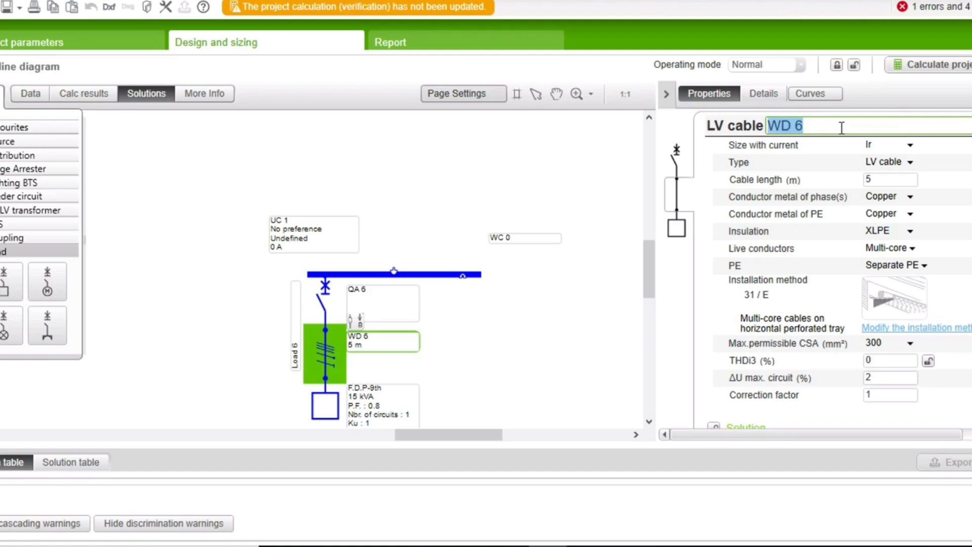
type("ca")
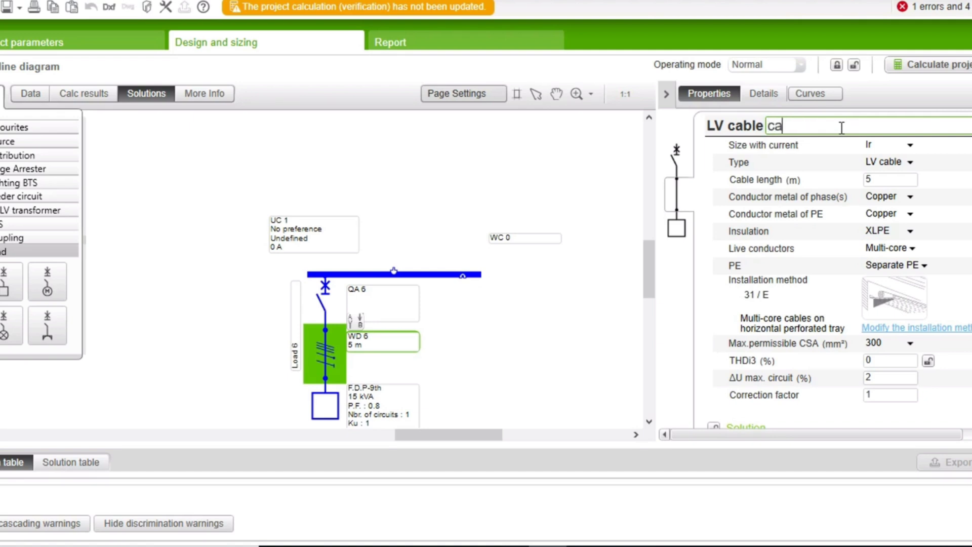
type("ble-1")
key("Return")
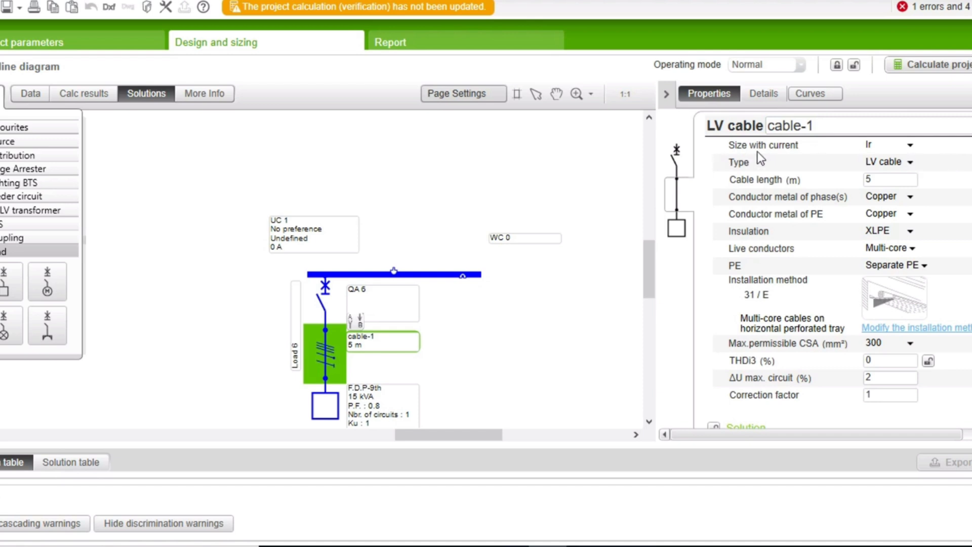
Keep cable-1 sized with Ir and of type LV cable, and set its length to 50 m.
left_click(887, 146)
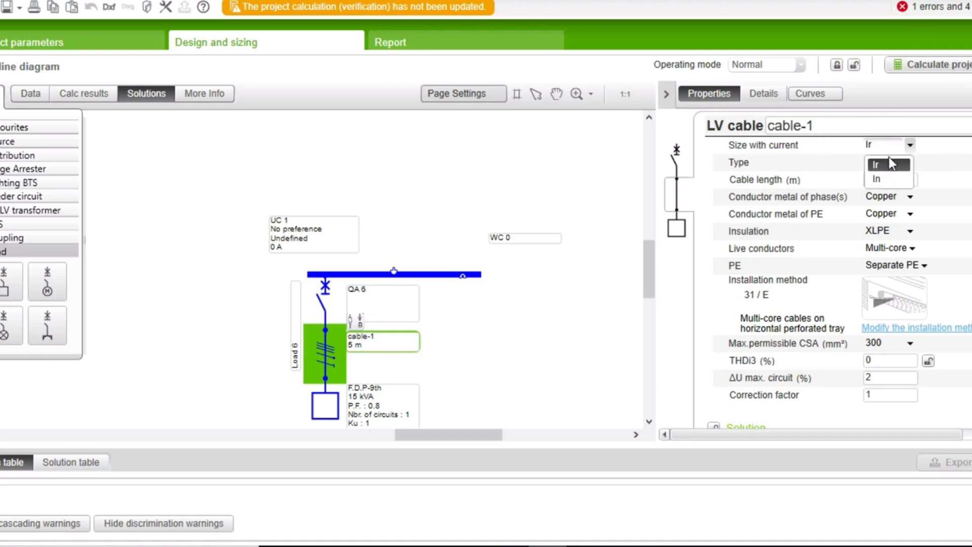
left_click(891, 169)
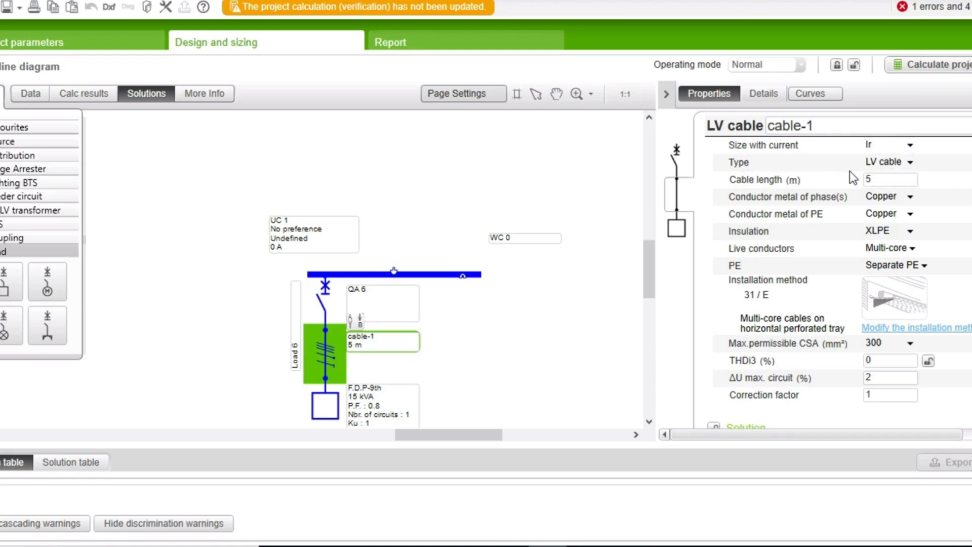
left_click(900, 164)
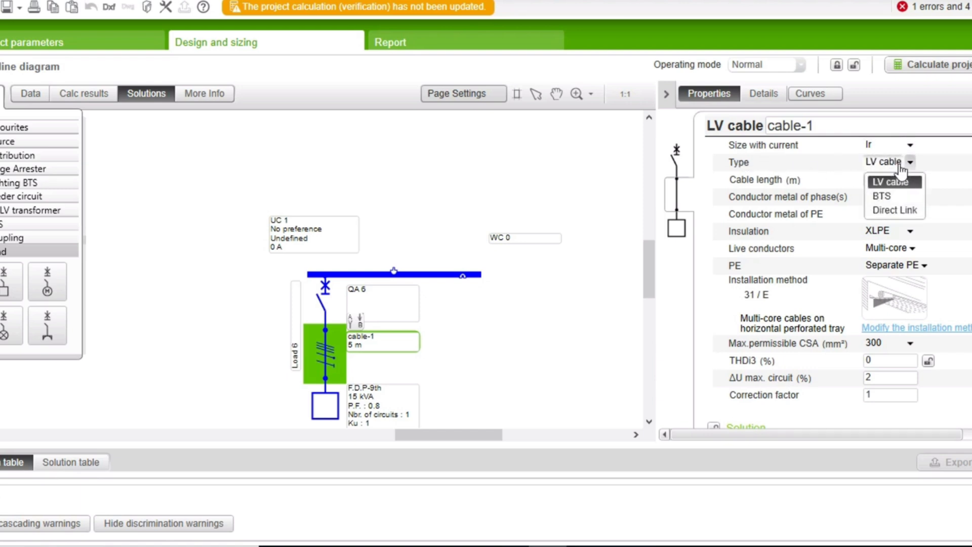
left_click(892, 181)
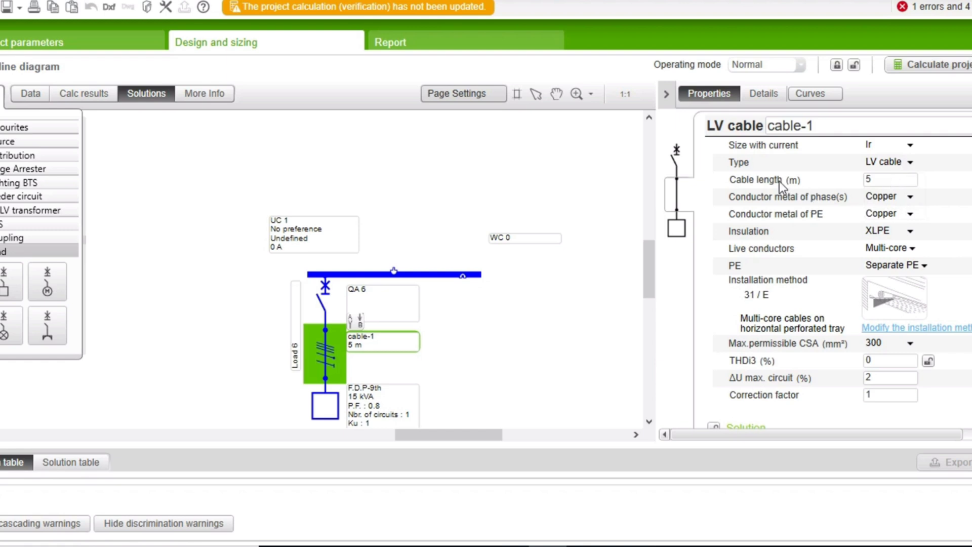
left_click(865, 181)
type("0")
key("Return")
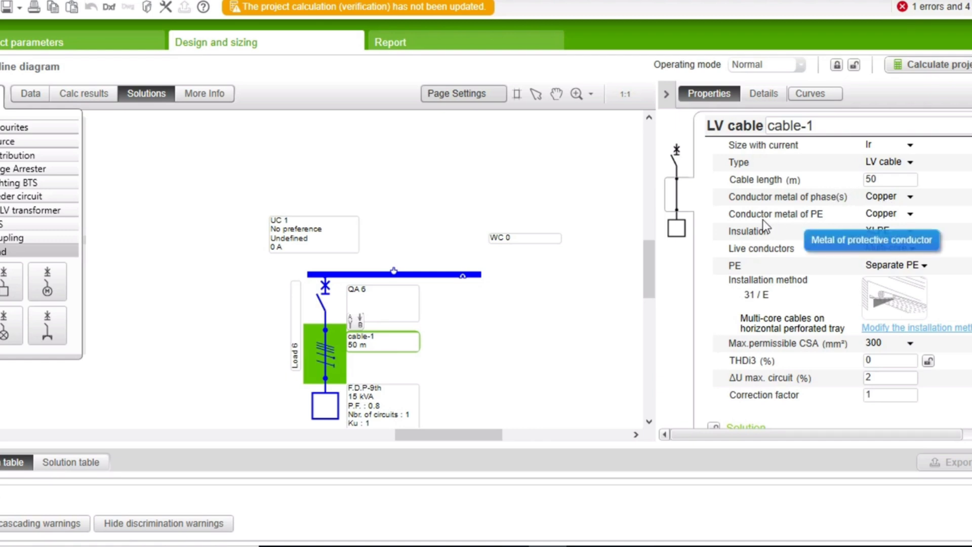
Keep cable-1's PE conductor metal as Copper, insulation as XLPE, live conductors as Multi-core and PE as Separate PE.
left_click(884, 215)
left_click(886, 234)
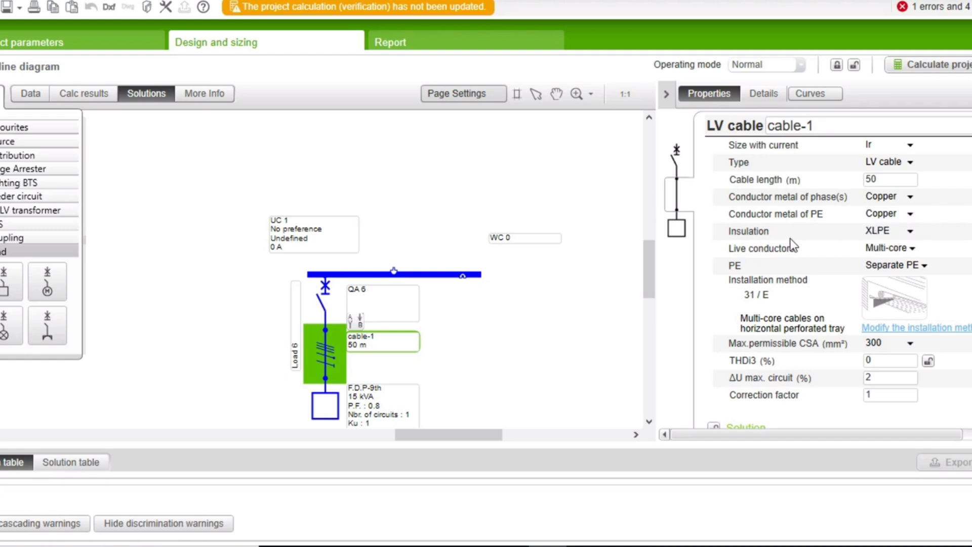
left_click(888, 232)
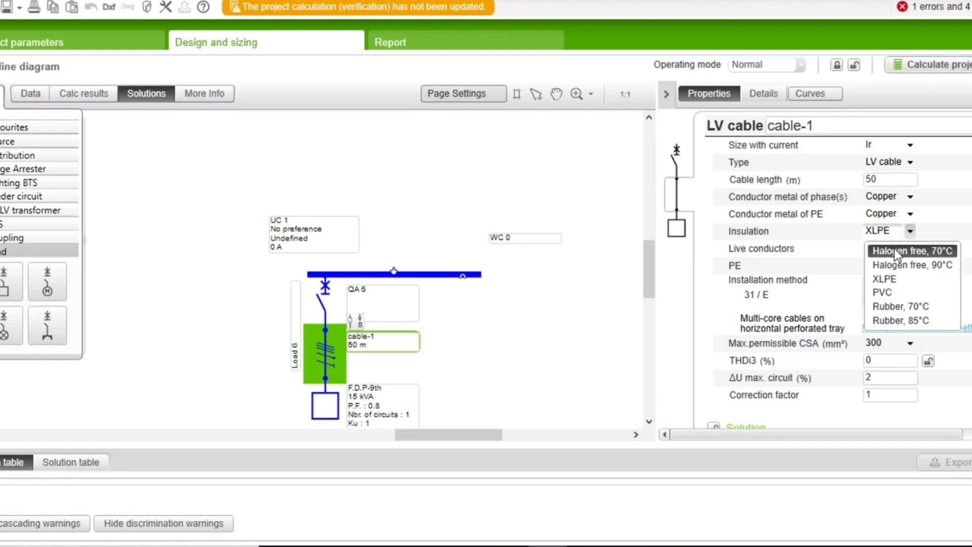
left_click(899, 278)
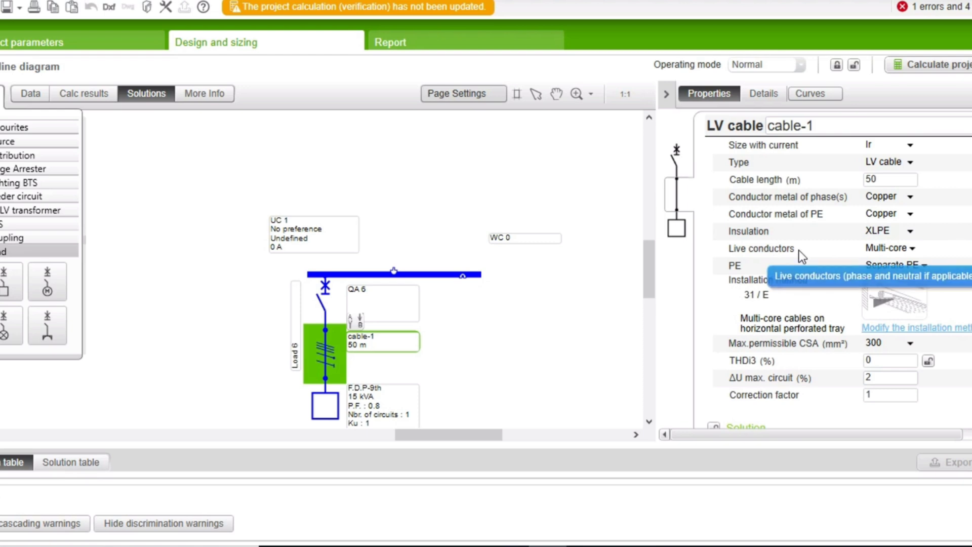
left_click(912, 248)
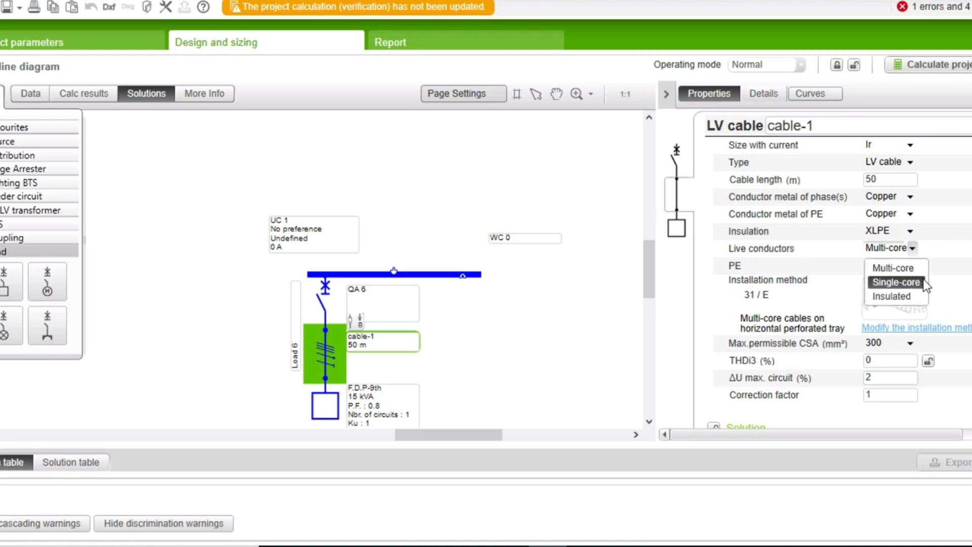
left_click(909, 269)
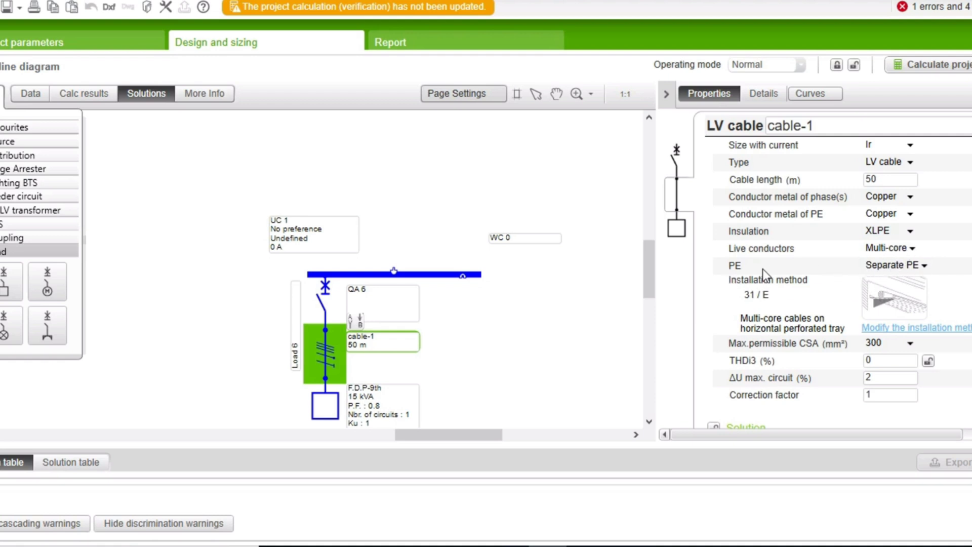
left_click(893, 272)
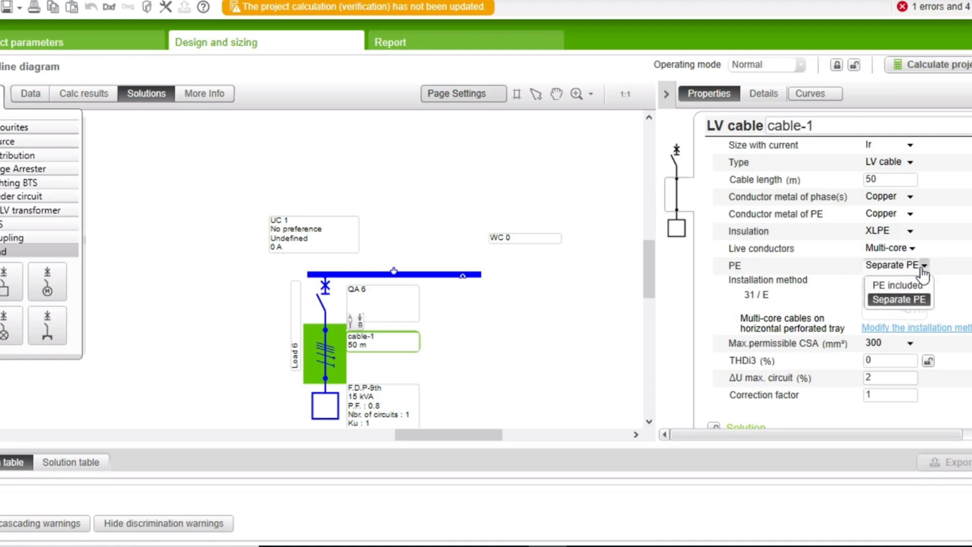
left_click(944, 248)
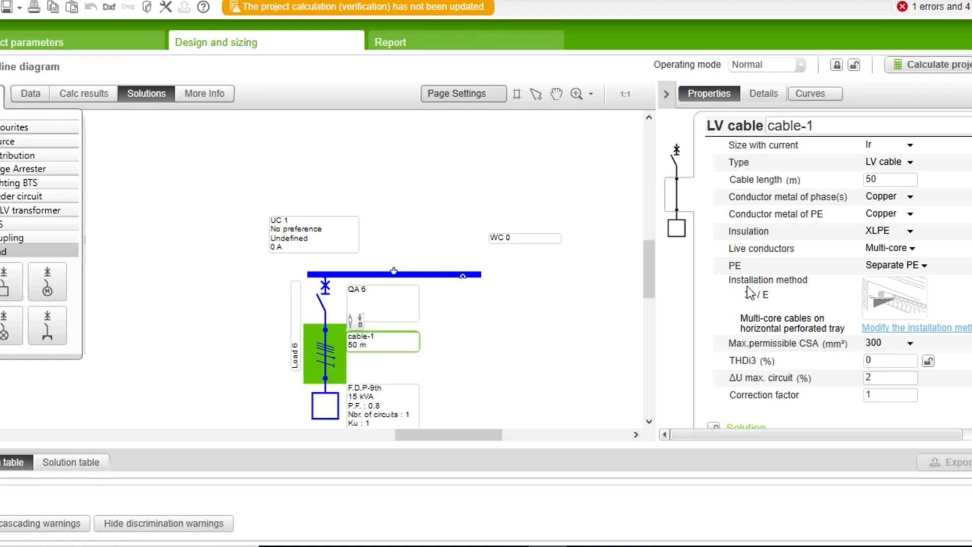
Modify cable-1's installation method, setting the situation to In the ground and the soil temperature to 40 °C.
left_click(886, 328)
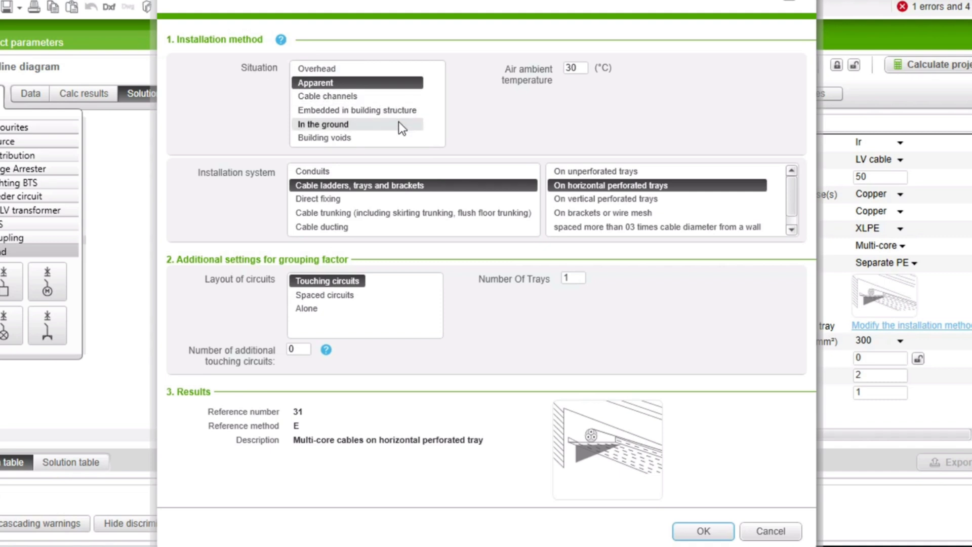
left_click(370, 130)
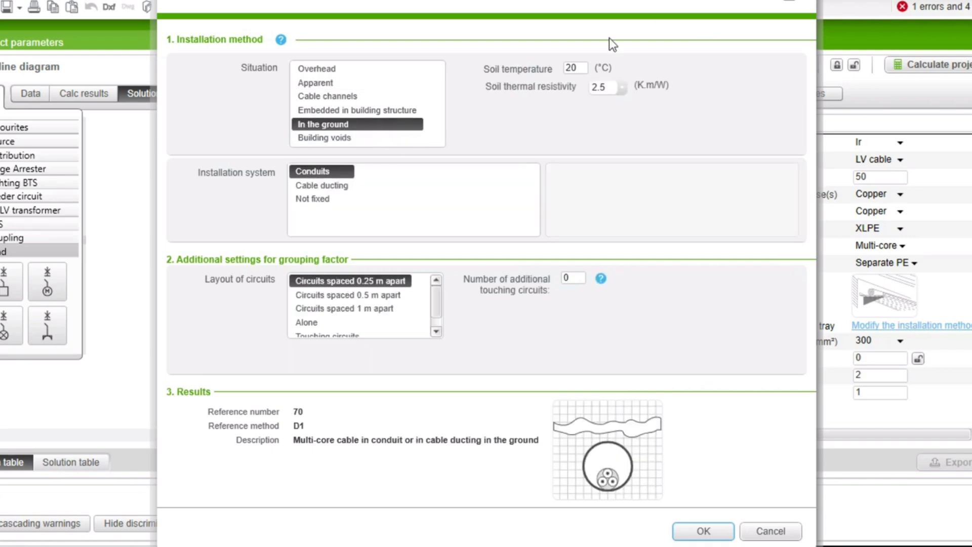
left_click_drag(586, 67, 559, 71)
type("40")
Try the Cable ducting and Not fixed installation systems, choose Conduits, and apply the installation method to cable-1.
left_click(308, 187)
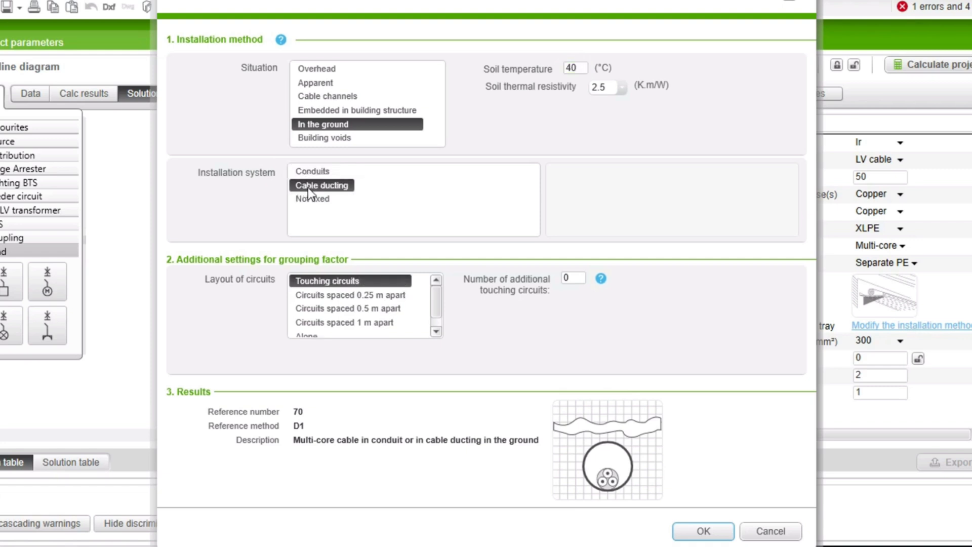
left_click(324, 201)
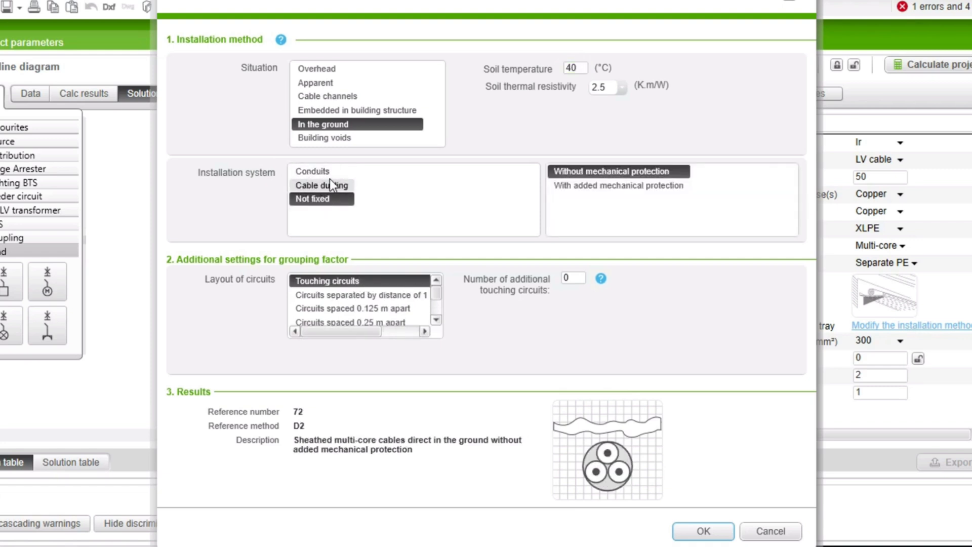
left_click(330, 177)
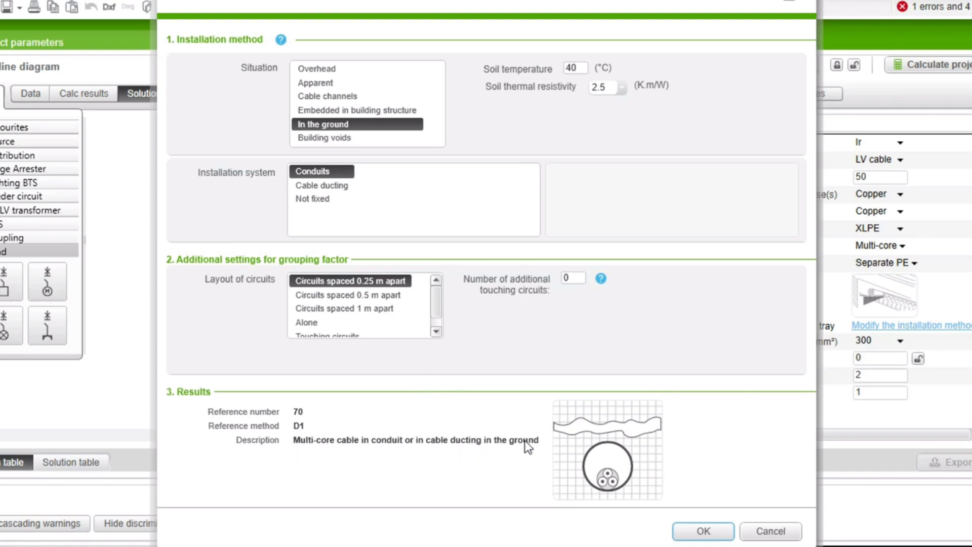
mouse_move(591, 452)
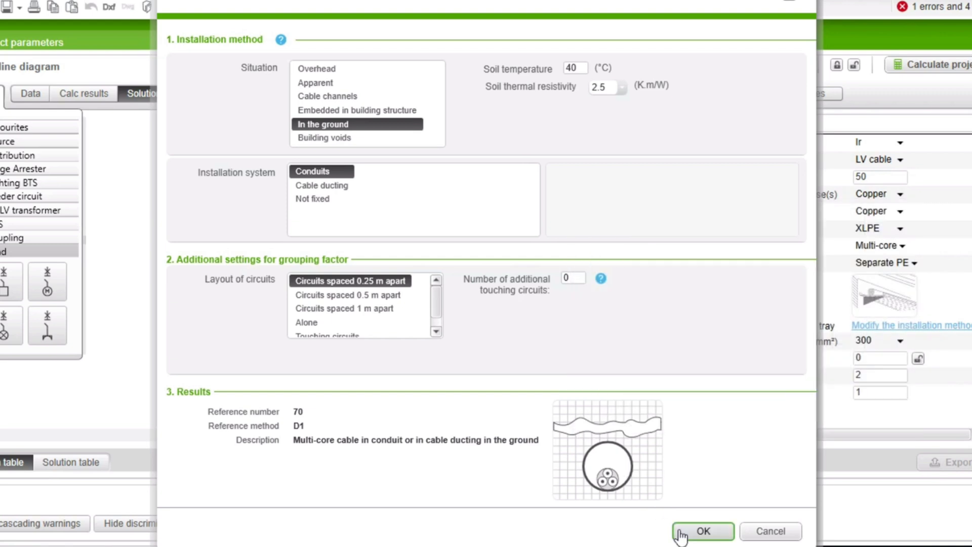
left_click(699, 530)
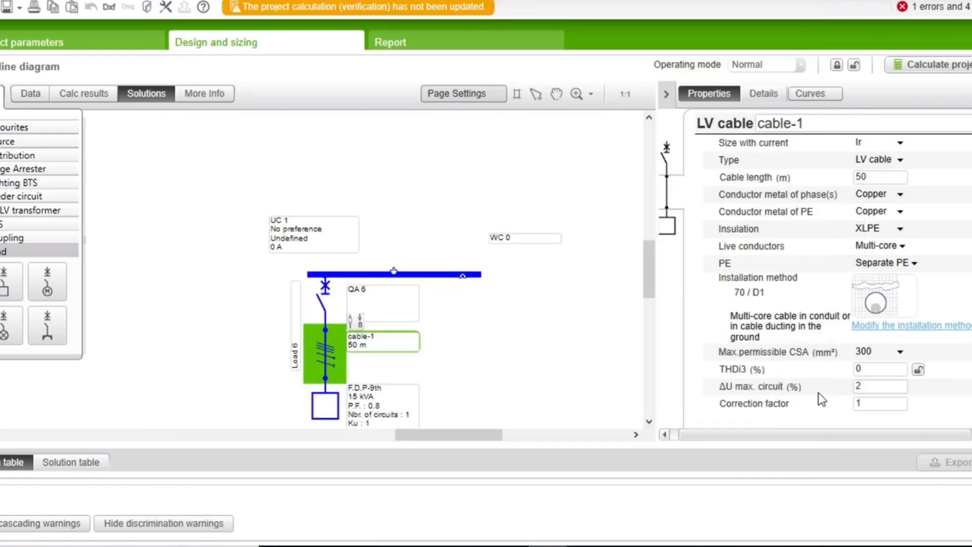
Keep cable-1's maximum permissible CSA at 300 mm² and set its ΔU max. circuit to 5 %.
scroll(828, 385, "down", 1)
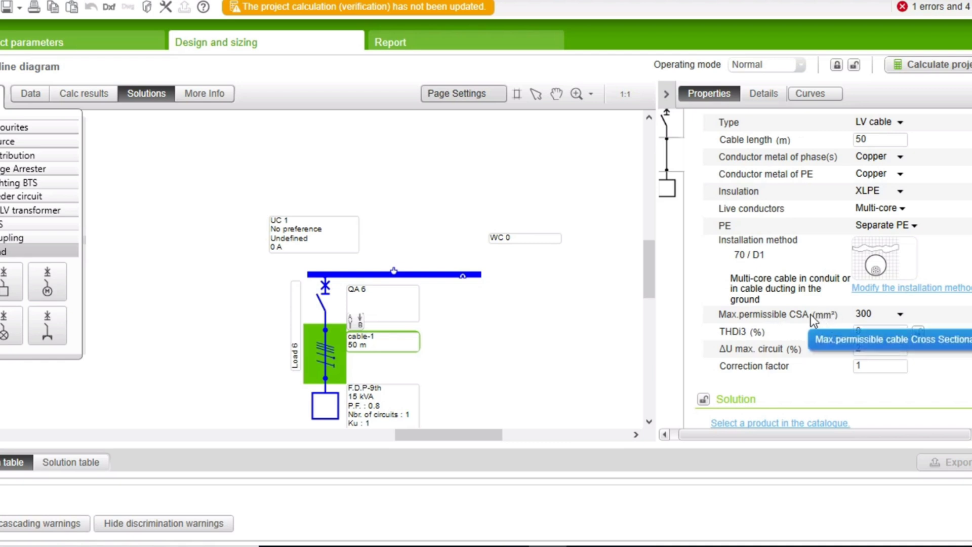
left_click(897, 315)
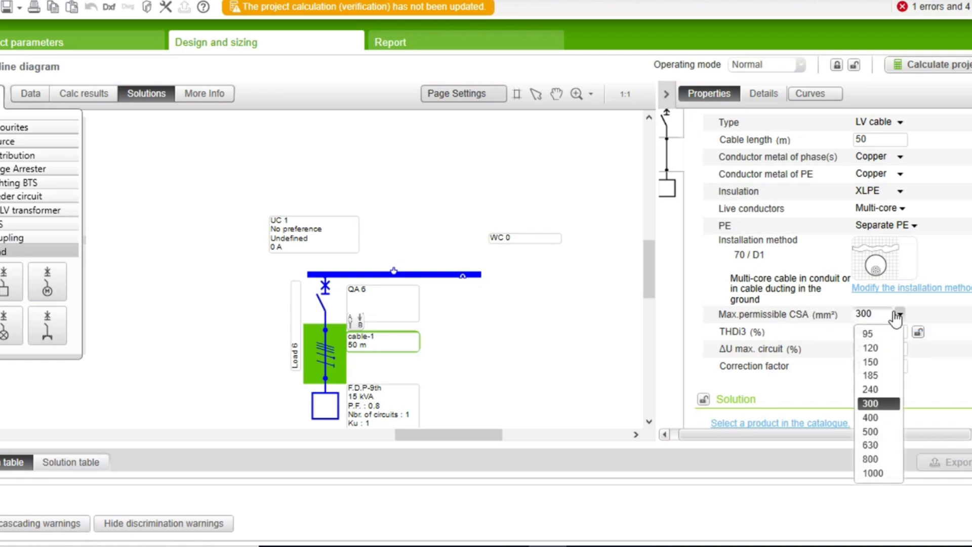
left_click(880, 400)
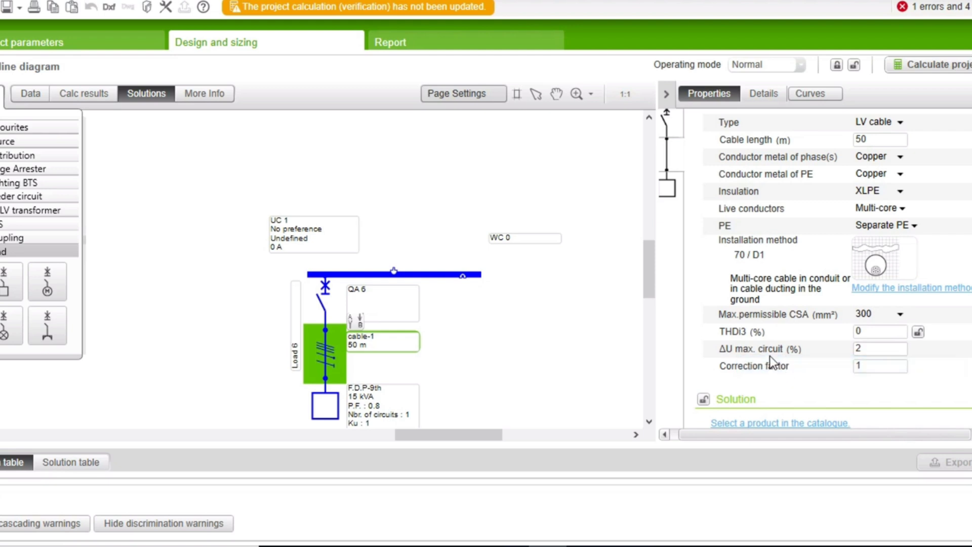
scroll(758, 345, "down", 1)
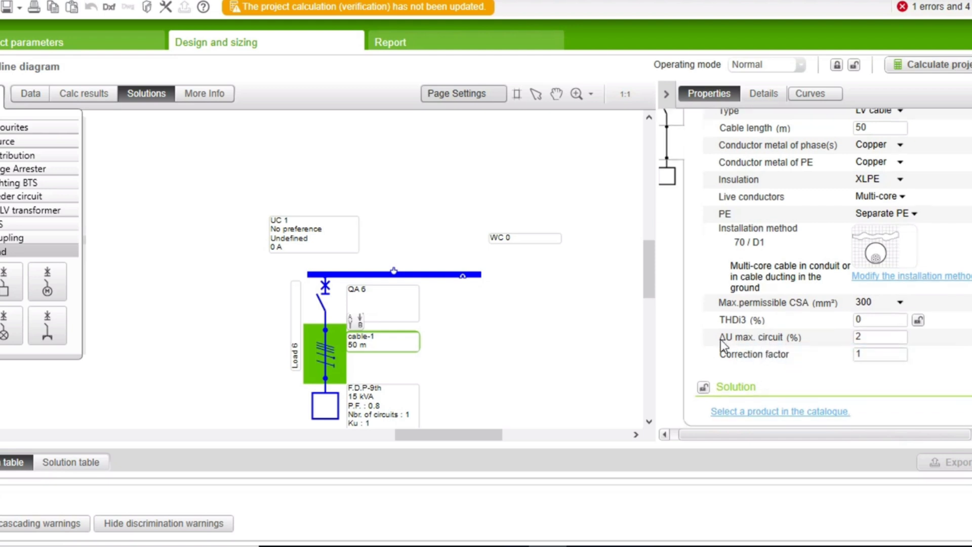
left_click(853, 337)
type("5")
left_click(602, 385)
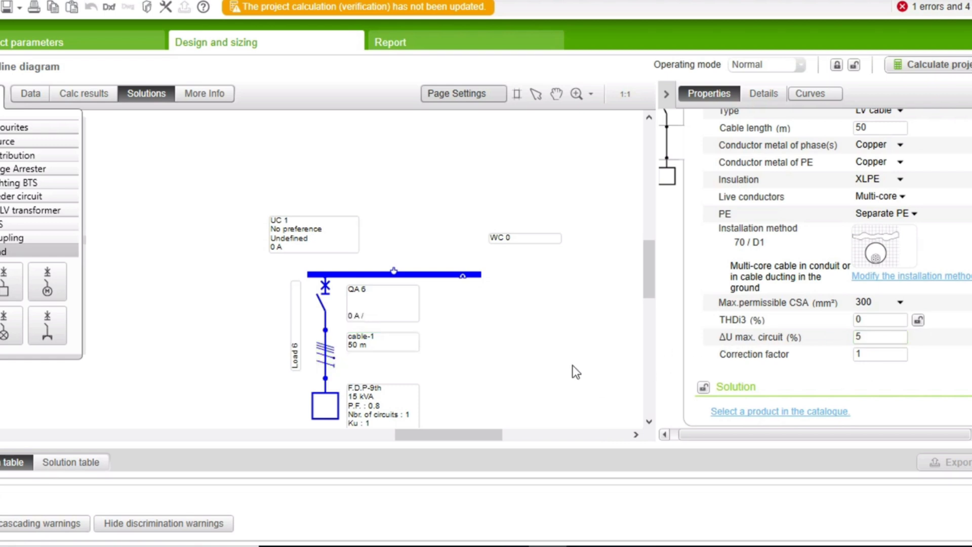
Add a second CB cable passive load circuit at the right end of the busbar, beside the F.D.P-9th circuit.
scroll(488, 282, "down", 3)
left_click(319, 244)
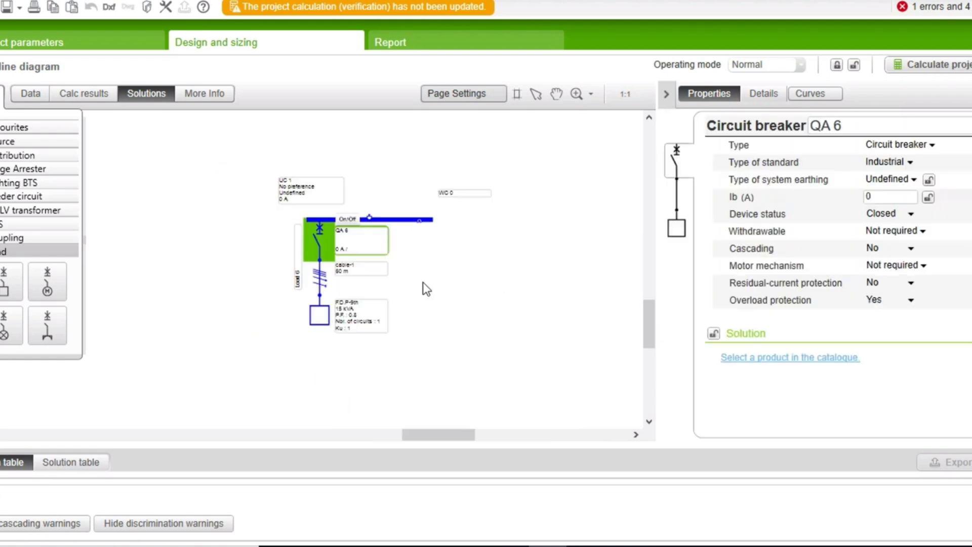
mouse_move(11, 288)
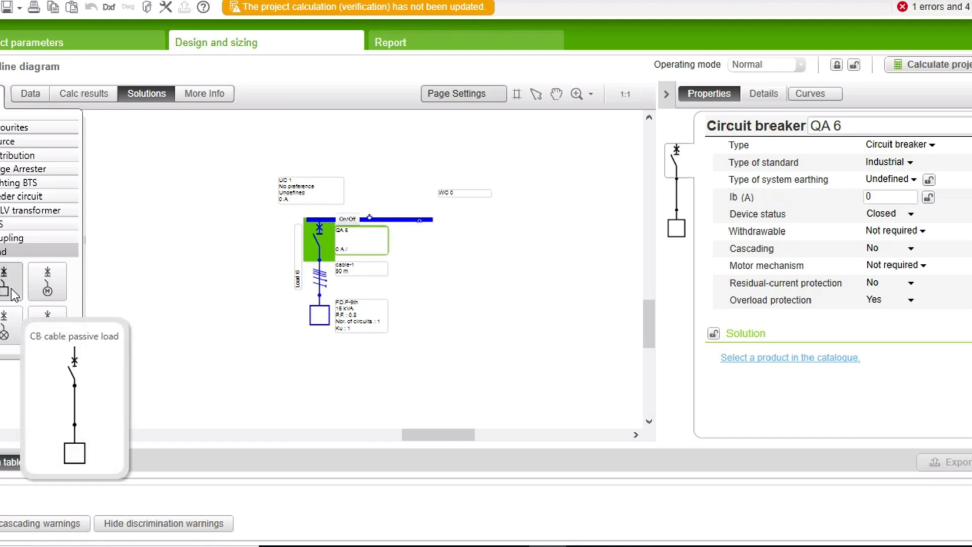
left_click_drag(11, 288, 434, 281)
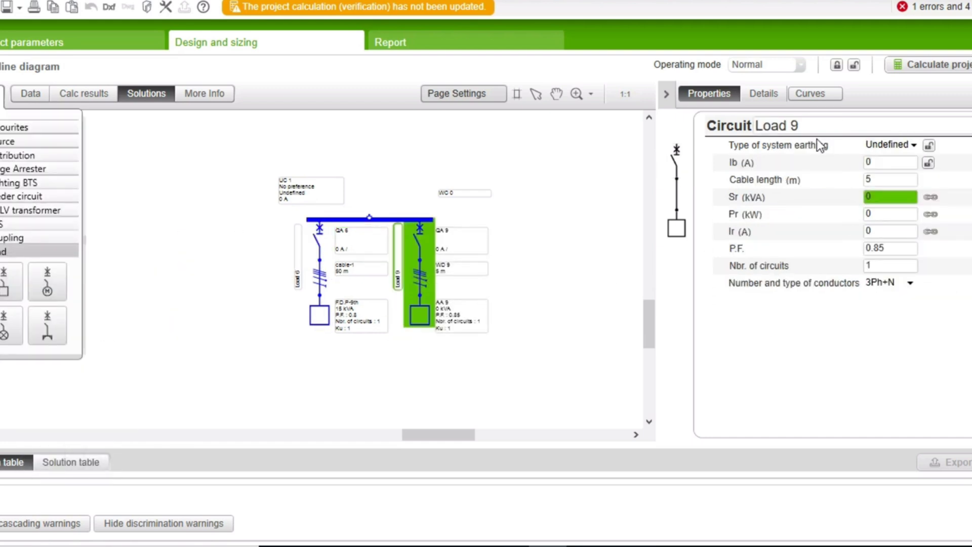
Rename the new load circuit as f.d.p=10.
left_click(767, 125)
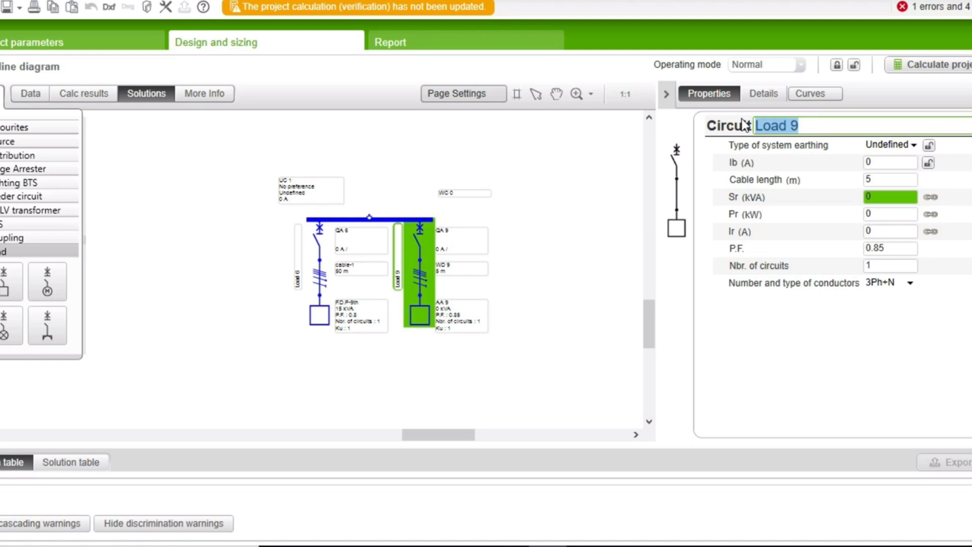
type("f.d")
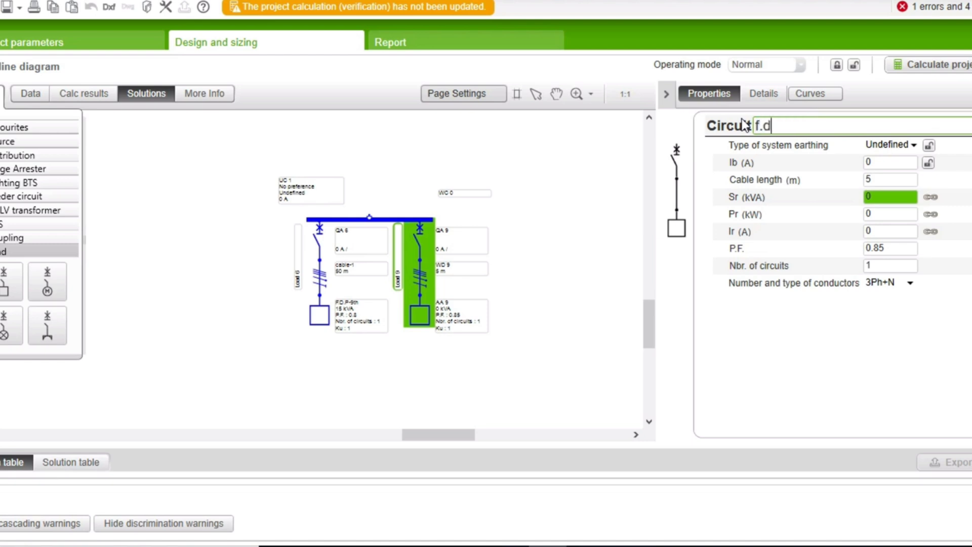
type(".p=10")
key("Return")
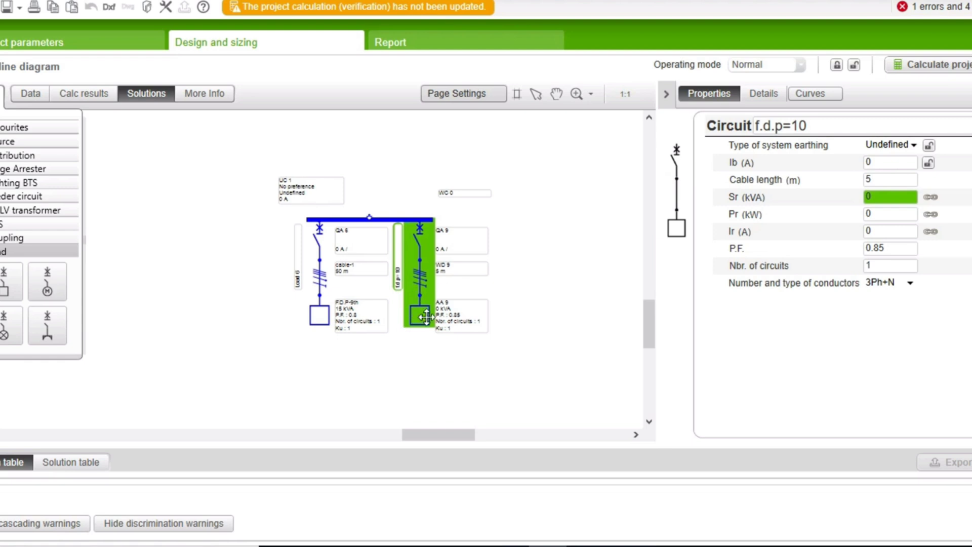
Set the apparent power Sr of the f.d.p=10 circuit's load to 90 kVA.
left_click(420, 315)
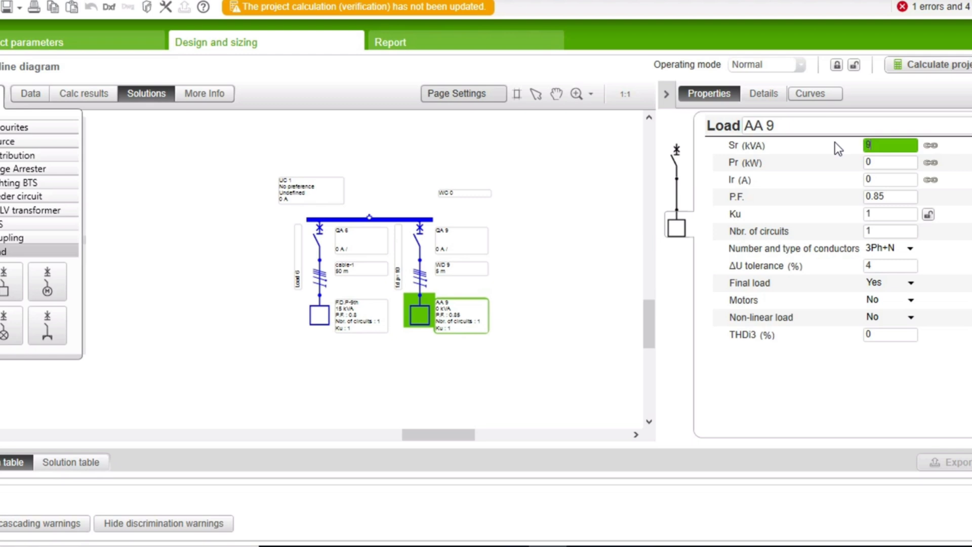
type("90")
key("Return")
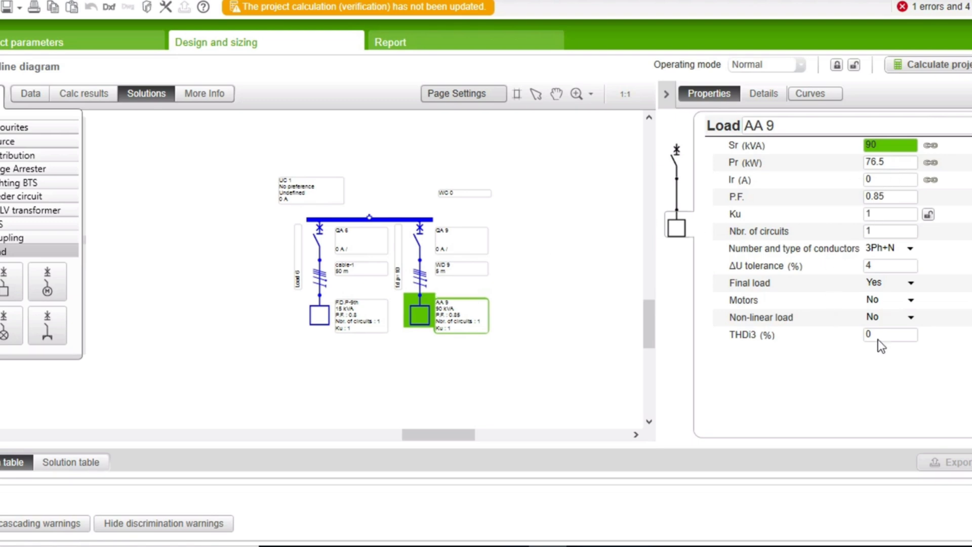
Set the cable length of the f.d.p=10 circuit's LV cable to 200 m.
left_click(424, 259)
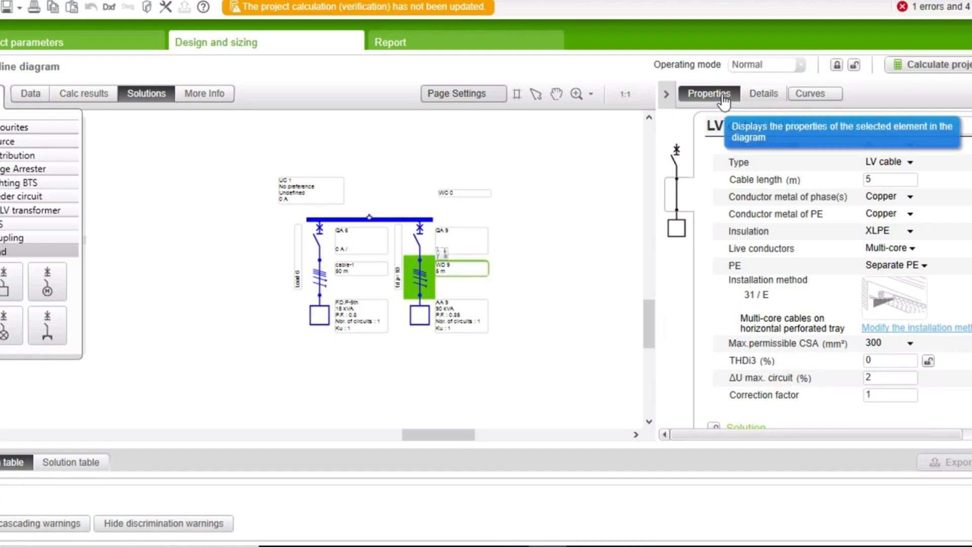
double_click(871, 178)
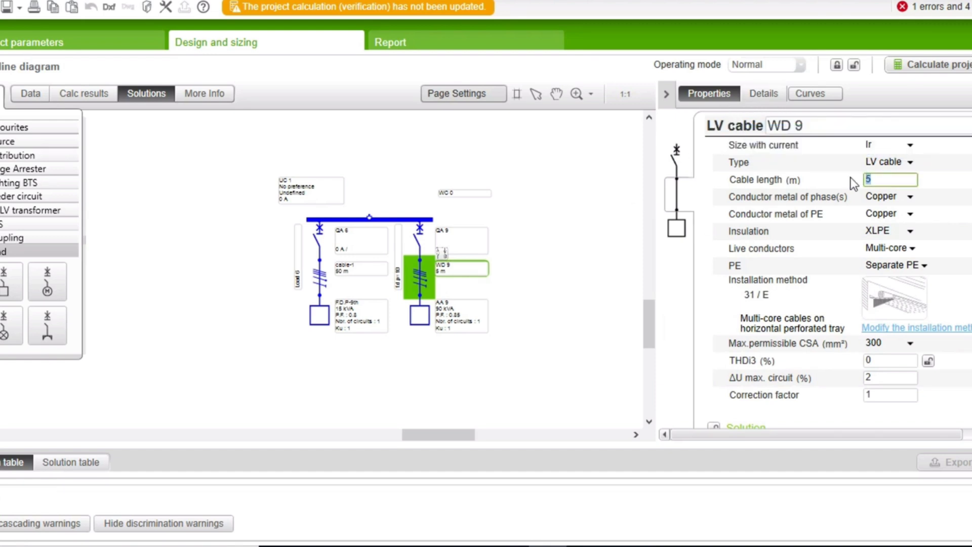
type("200")
left_click_drag(971, 177, 971, 198)
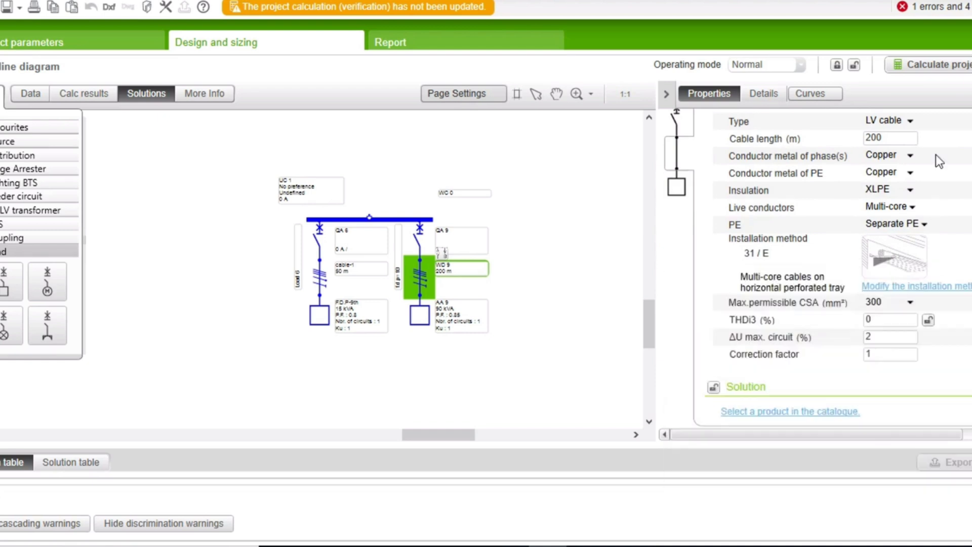
left_click(552, 290)
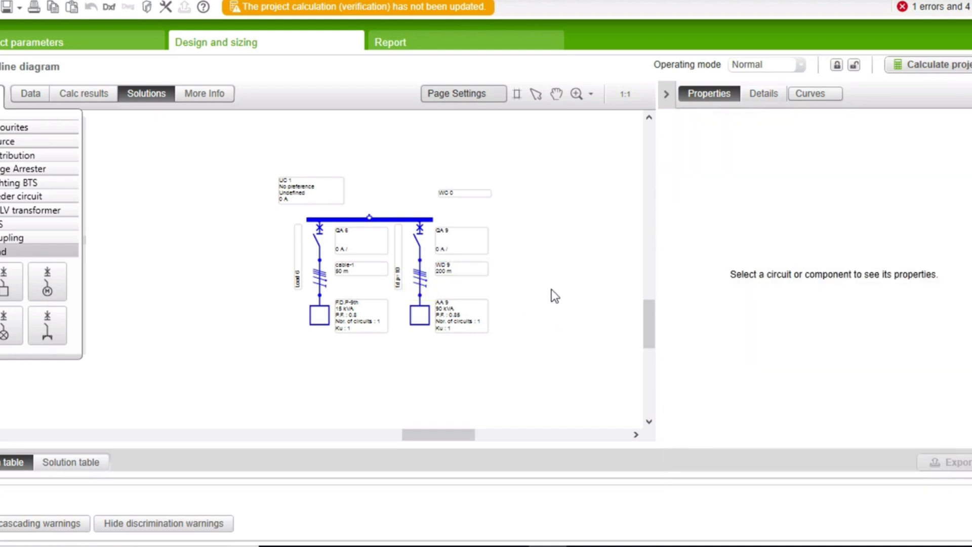
Add an MV source circuit above the busbar, connected at the busbar's midpoint.
left_click_drag(653, 326, 652, 263)
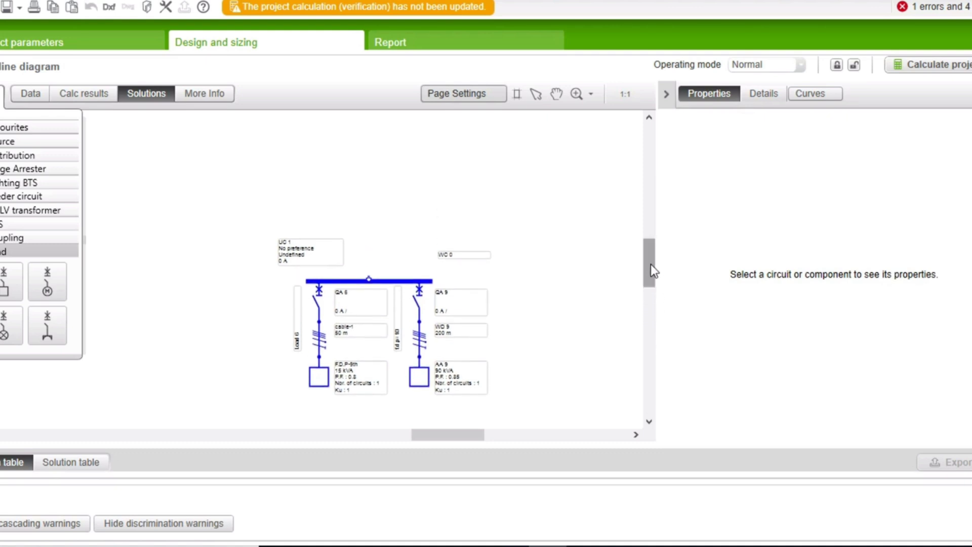
scroll(407, 338, "down", 1)
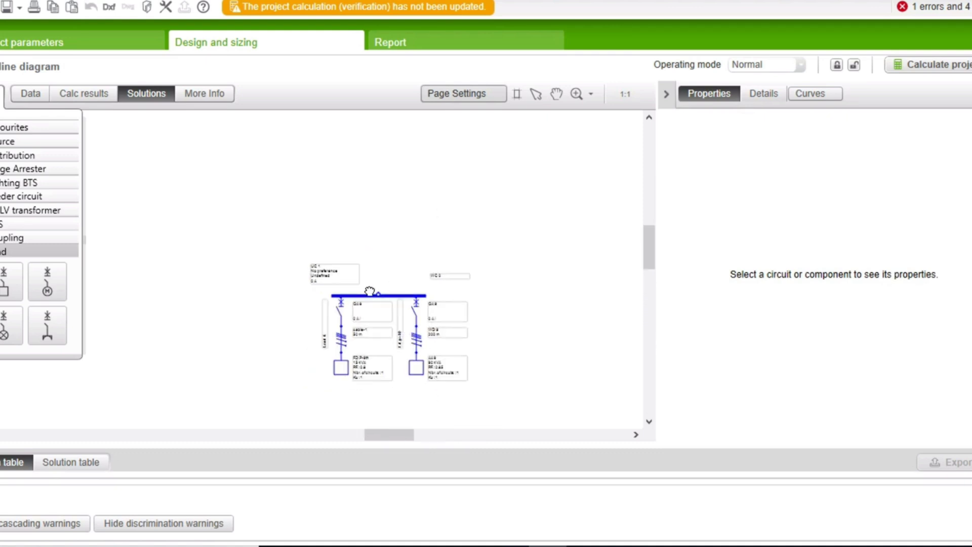
scroll(359, 310, "down", 1)
scroll(359, 310, "up", 1)
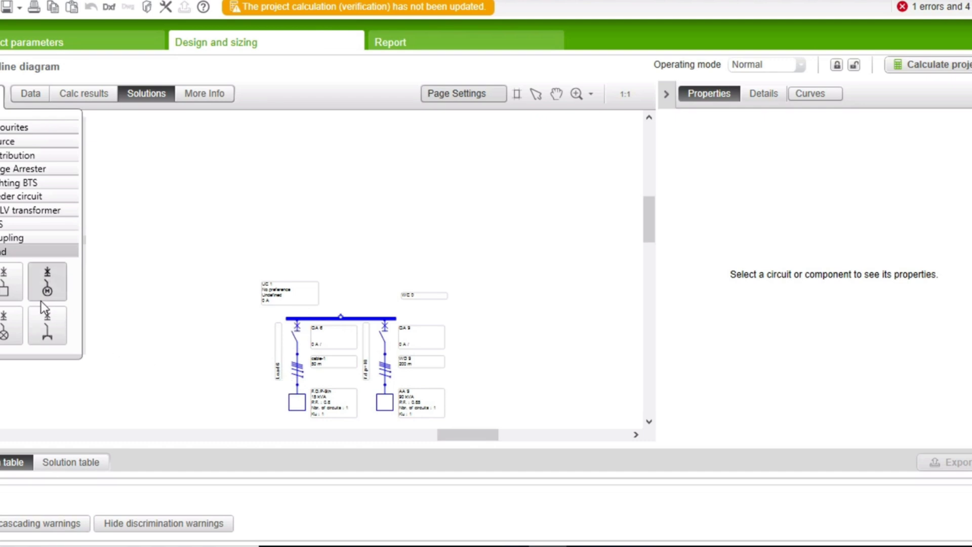
left_click(24, 129)
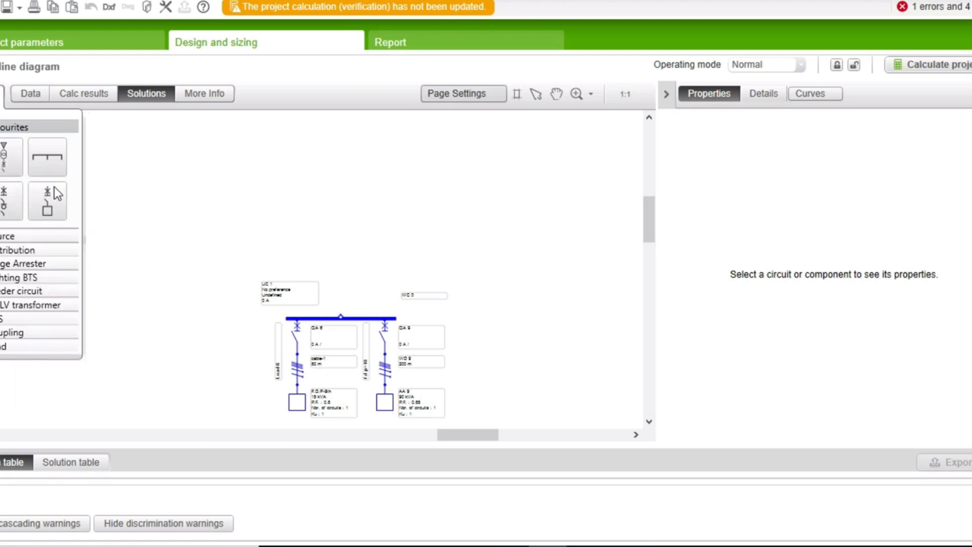
mouse_move(11, 167)
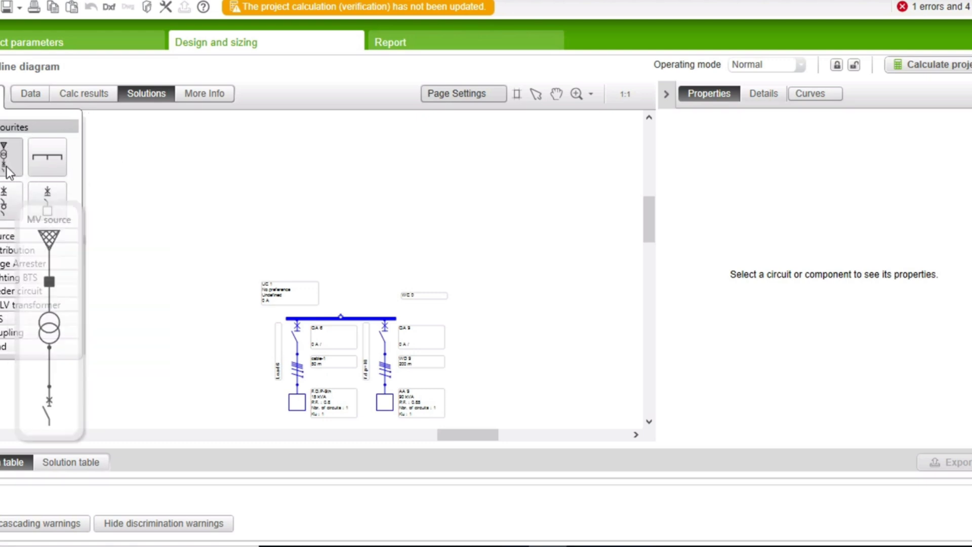
left_click_drag(7, 166, 341, 241)
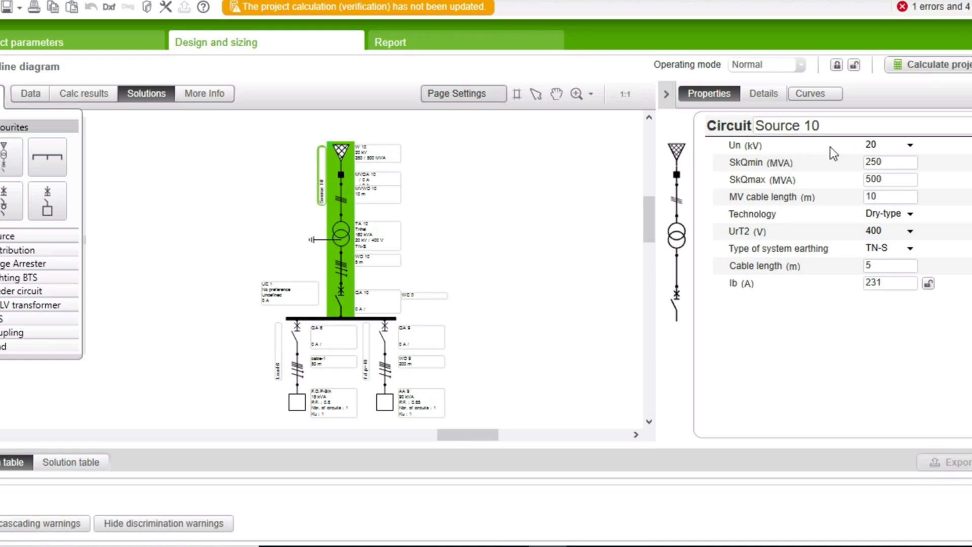
Set the MV source's nominal voltage Un to 11 kV.
left_click(683, 151)
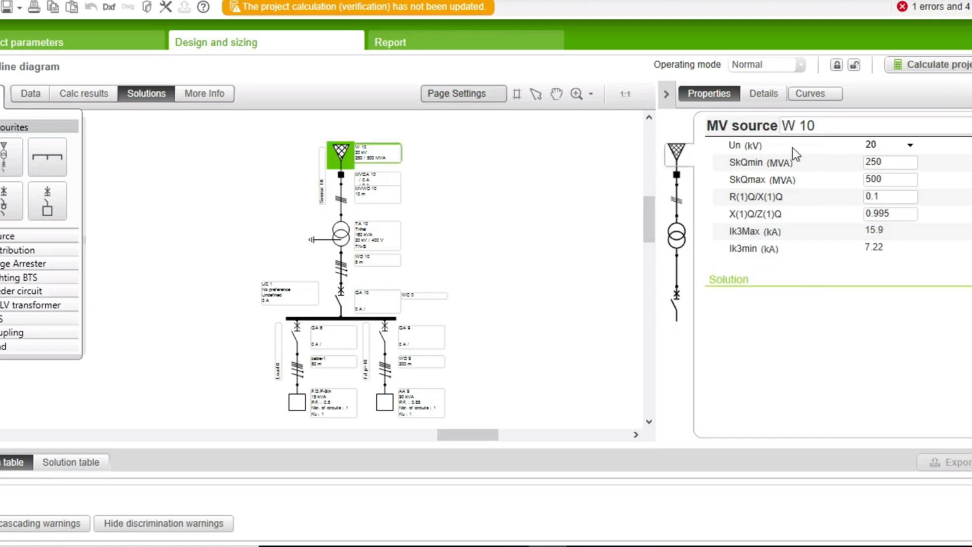
left_click(894, 150)
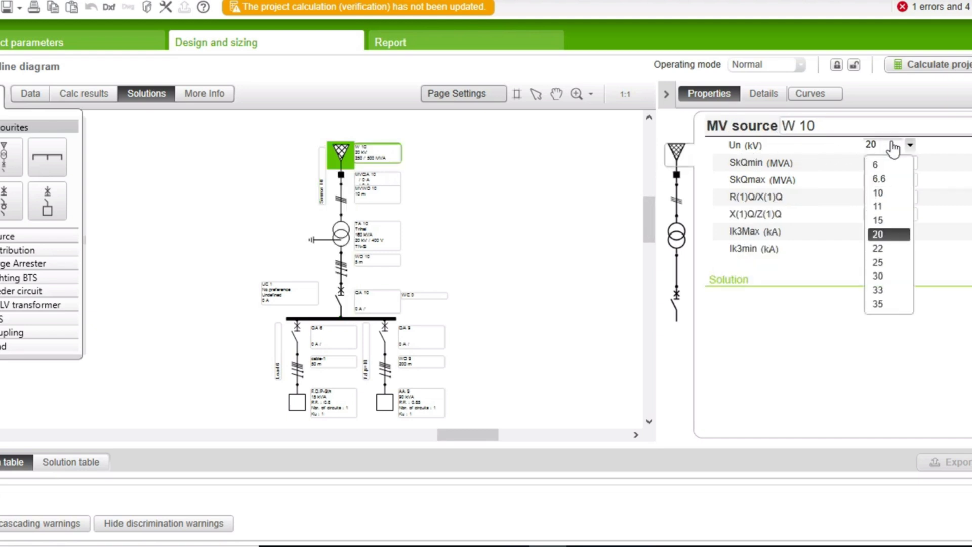
left_click(889, 205)
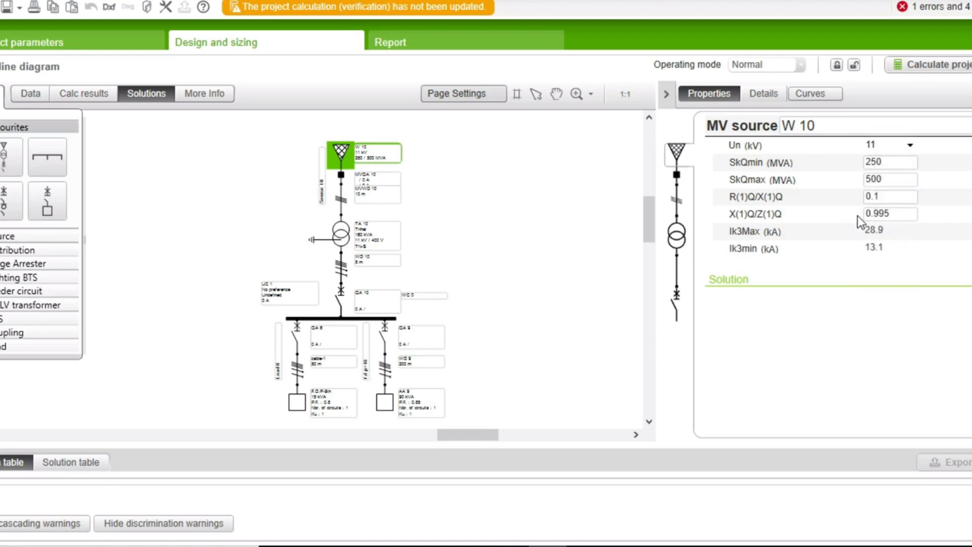
Review the MV cable's properties and set the MV/LV transformer's type of system earthing to TN-C.
left_click(685, 205)
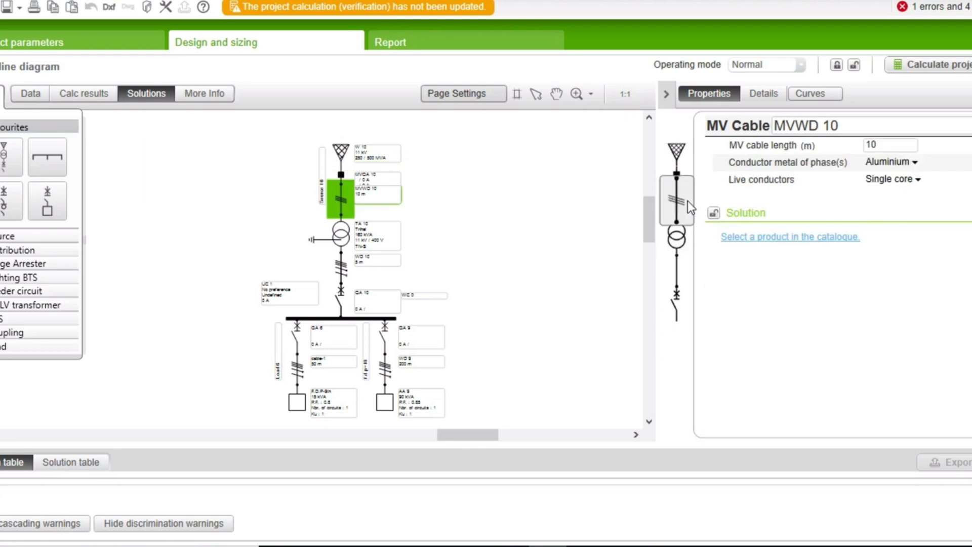
left_click(678, 236)
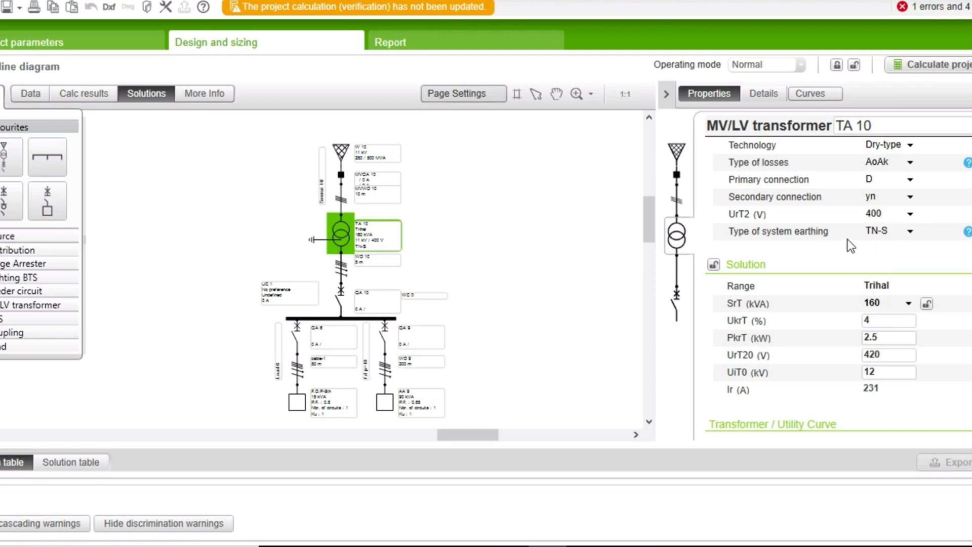
left_click(885, 235)
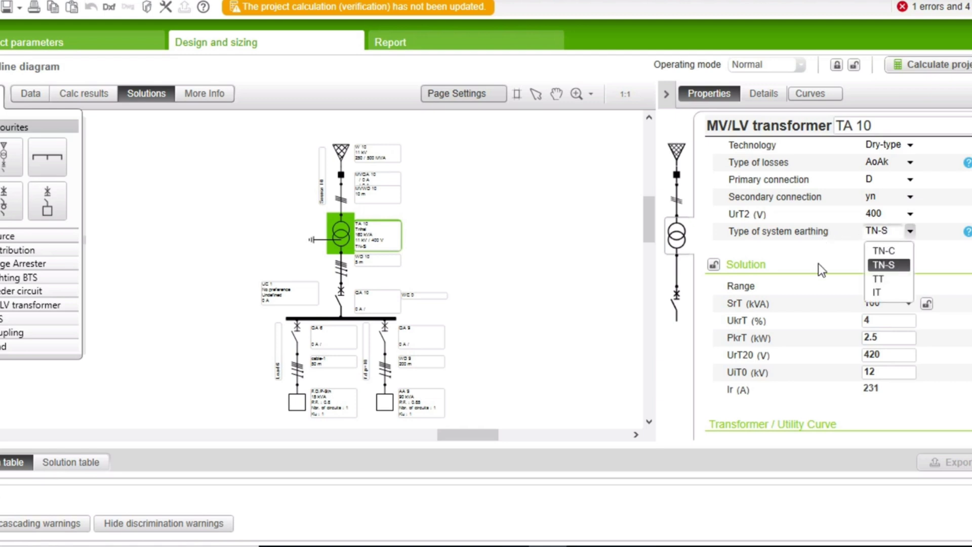
left_click(887, 251)
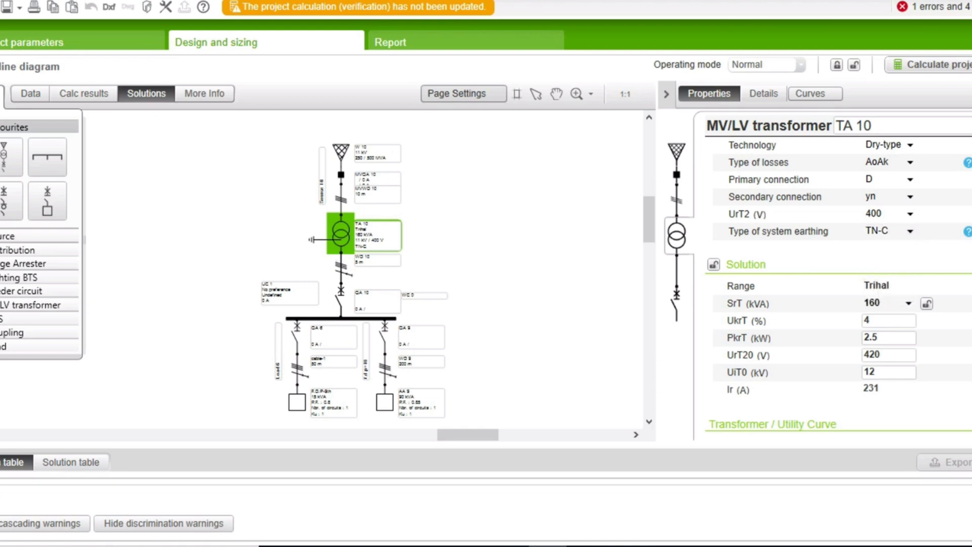
scroll(830, 274, "down", 1)
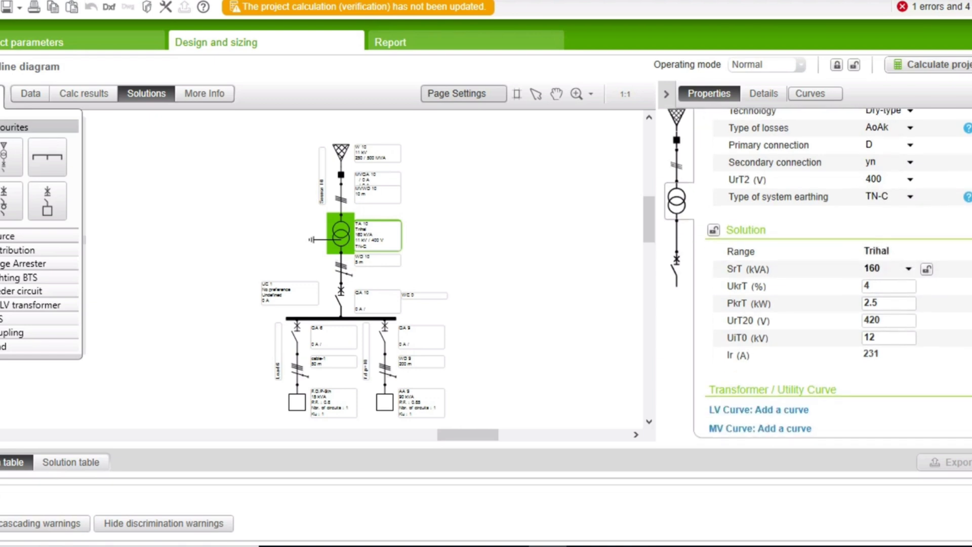
scroll(830, 274, "up", 1)
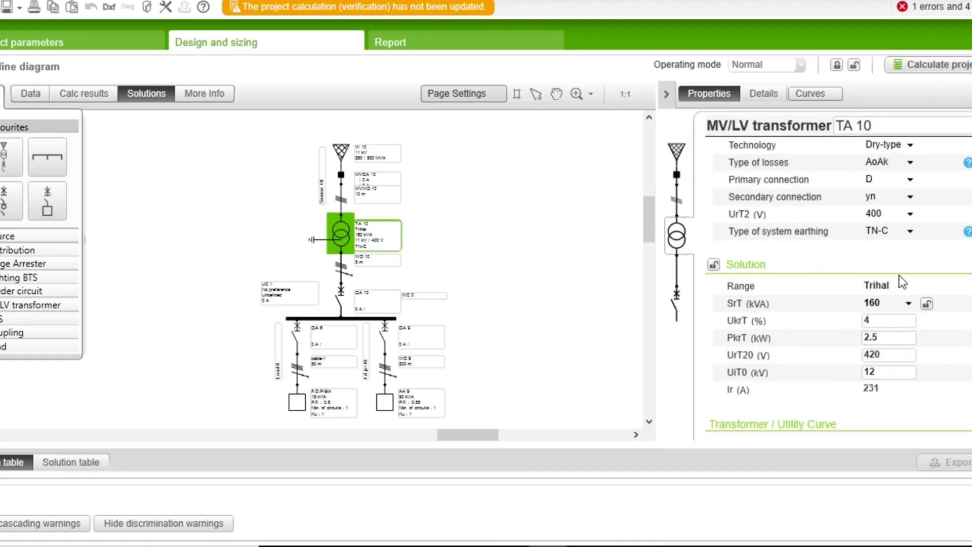
left_click(559, 288)
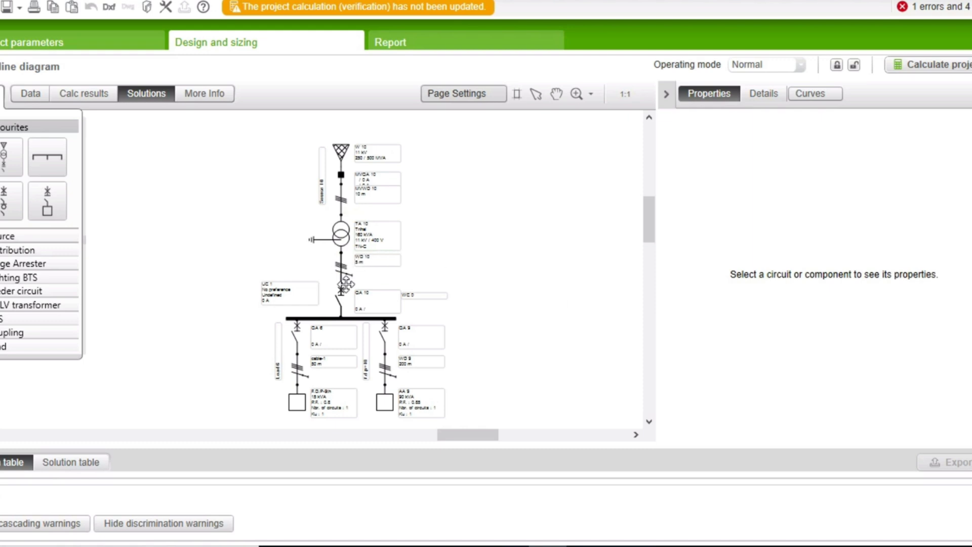
Run the project calculation without saving the changes.
left_click_drag(347, 285, 362, 277)
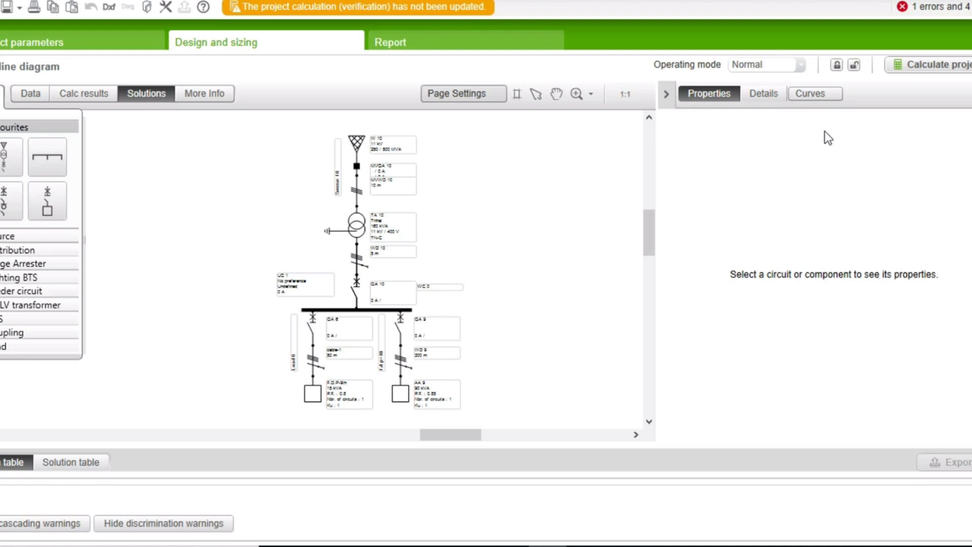
left_click(939, 66)
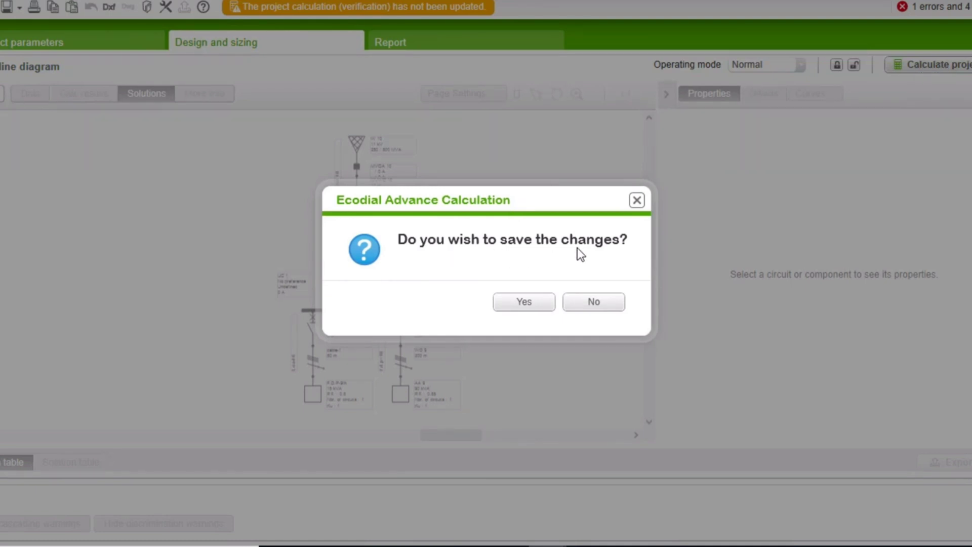
left_click(593, 302)
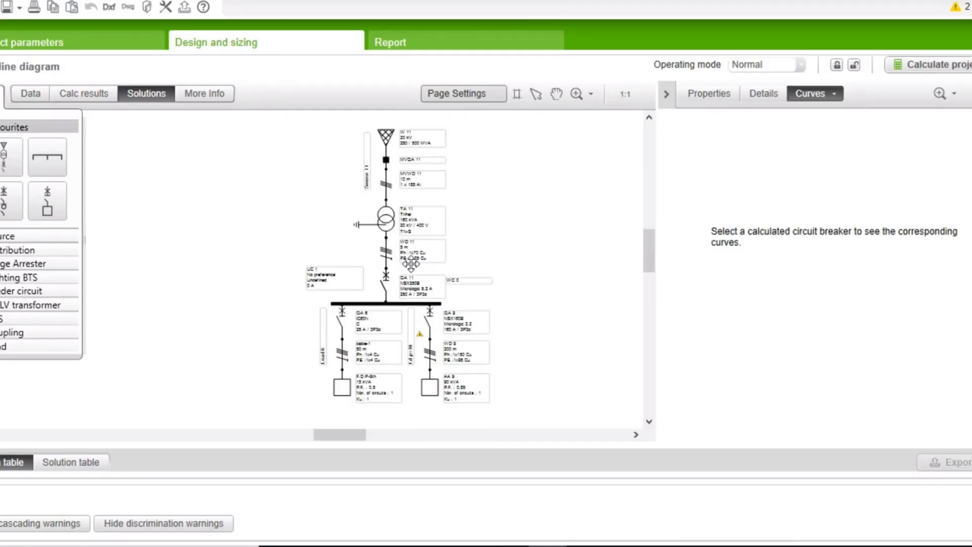
Examine the calculated circuit breakers and cable cross-sections of both load circuits and the incoming supply in the single-line diagram.
scroll(342, 377, "up", 2)
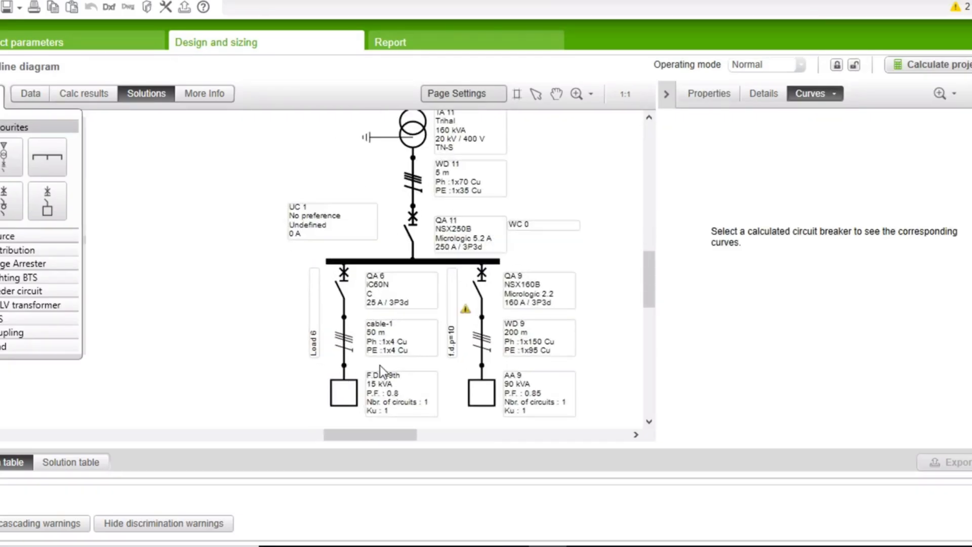
scroll(380, 366, "up", 3)
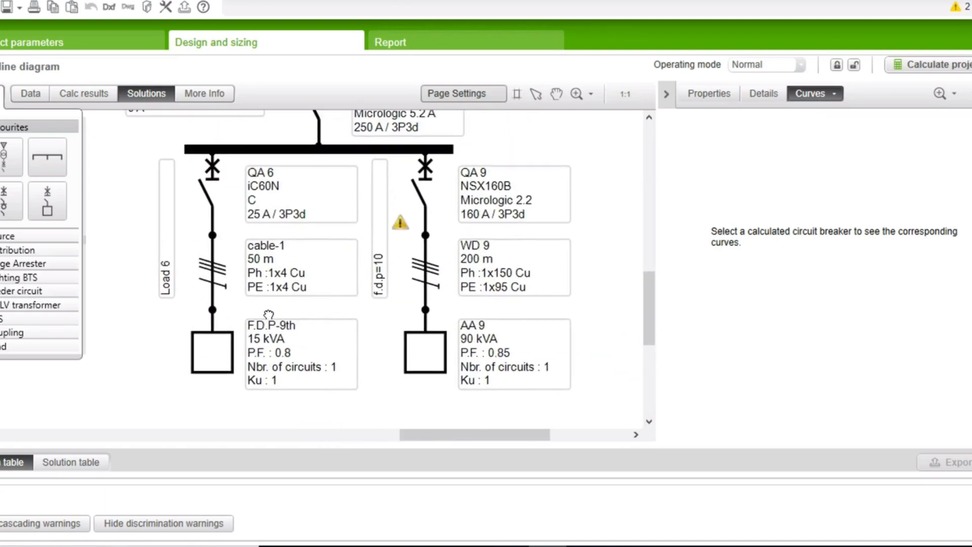
scroll(274, 308, "up", 2)
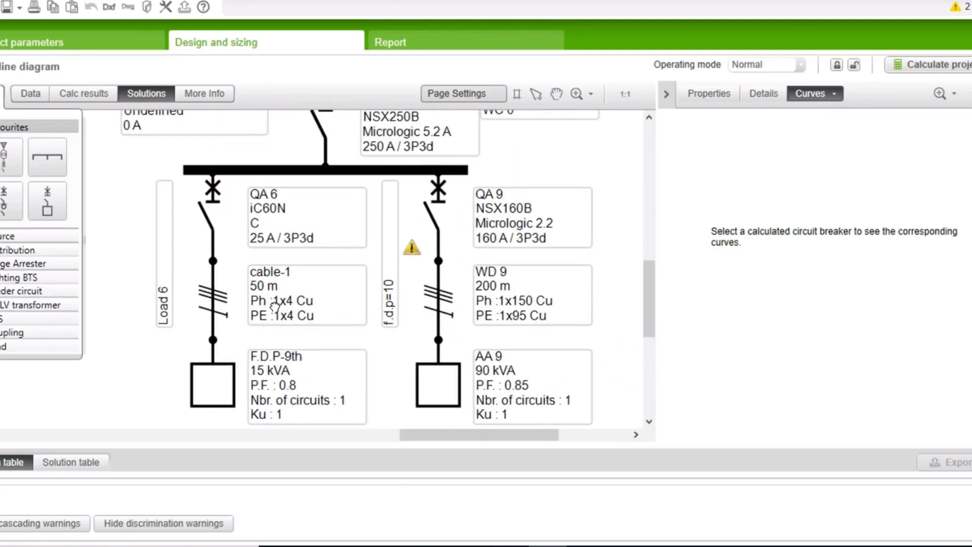
scroll(275, 306, "up", 1)
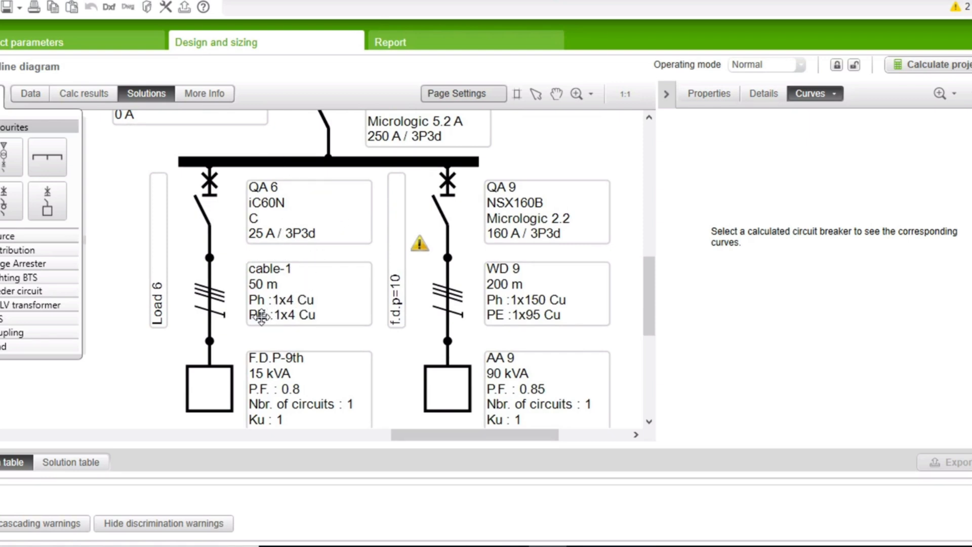
left_click_drag(246, 318, 282, 320)
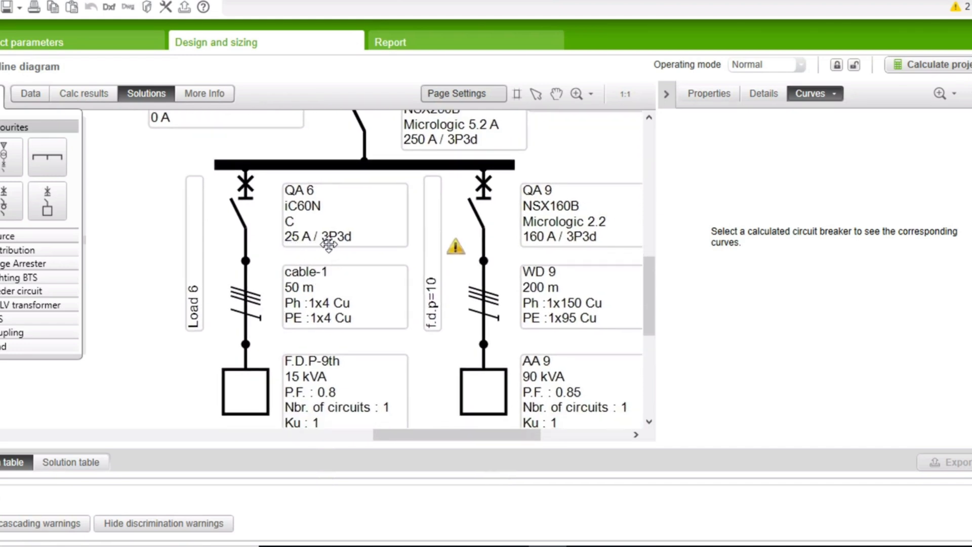
left_click_drag(461, 280, 435, 274)
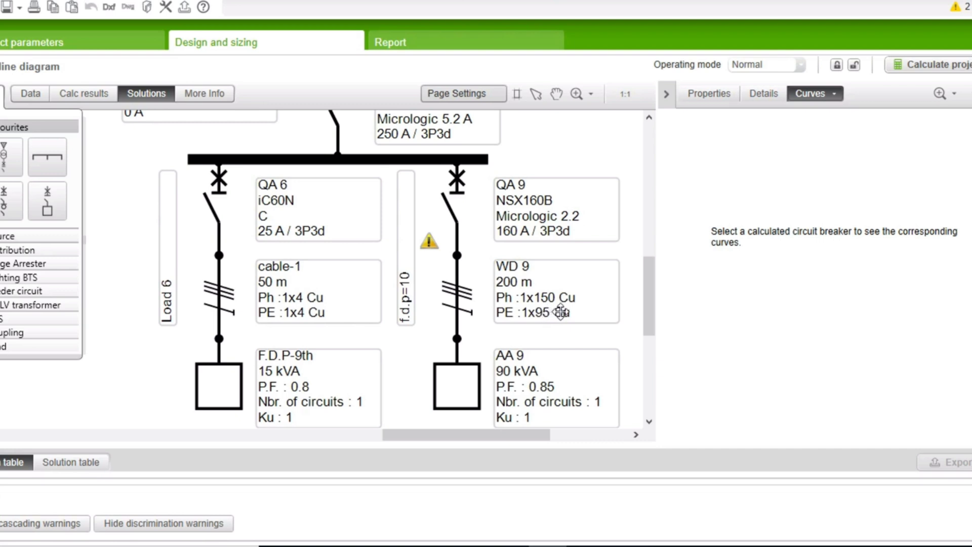
left_click_drag(548, 314, 492, 317)
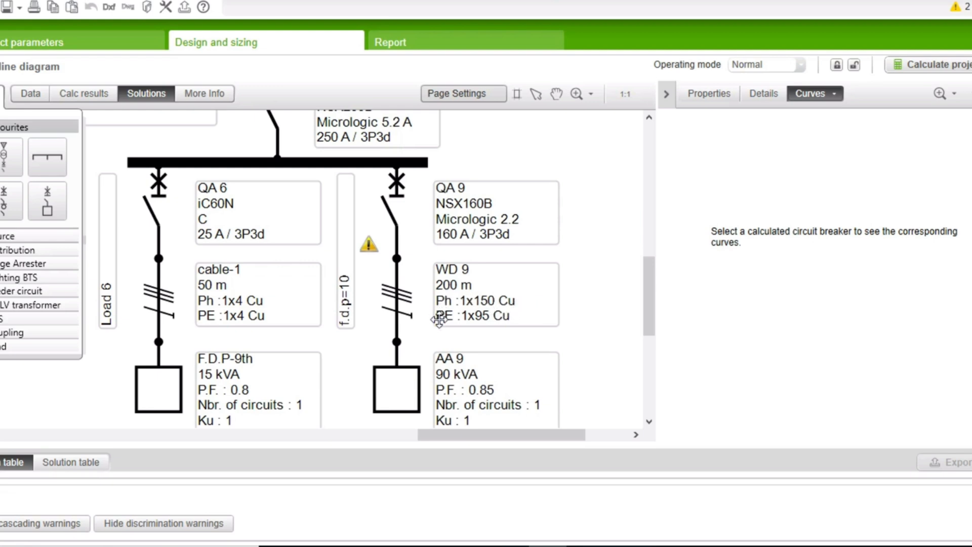
scroll(425, 329, "up", 1)
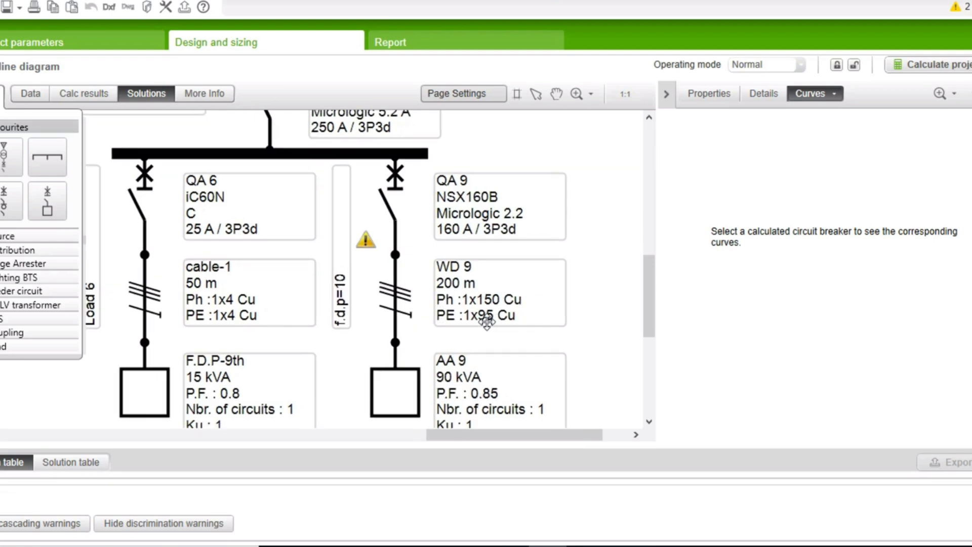
scroll(515, 315, "down", 5)
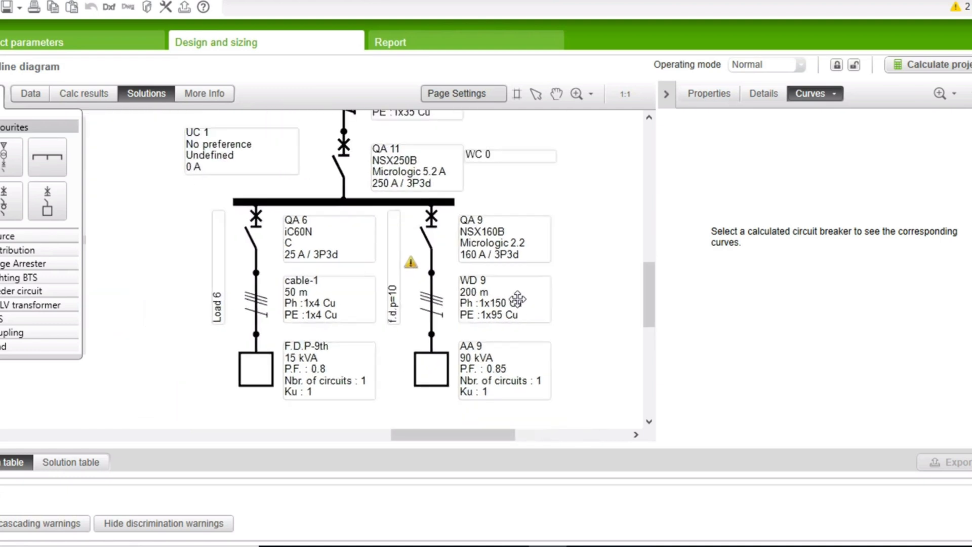
left_click_drag(484, 279, 491, 245)
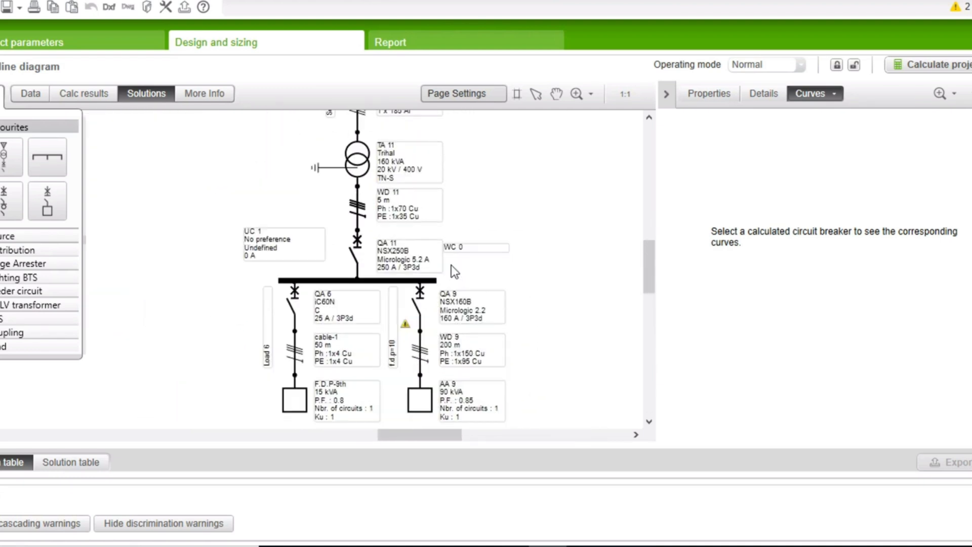
Display the calculation results in the single-line diagram and examine the short-circuit currents and cumulative voltage drops of both load circuits.
left_click(92, 104)
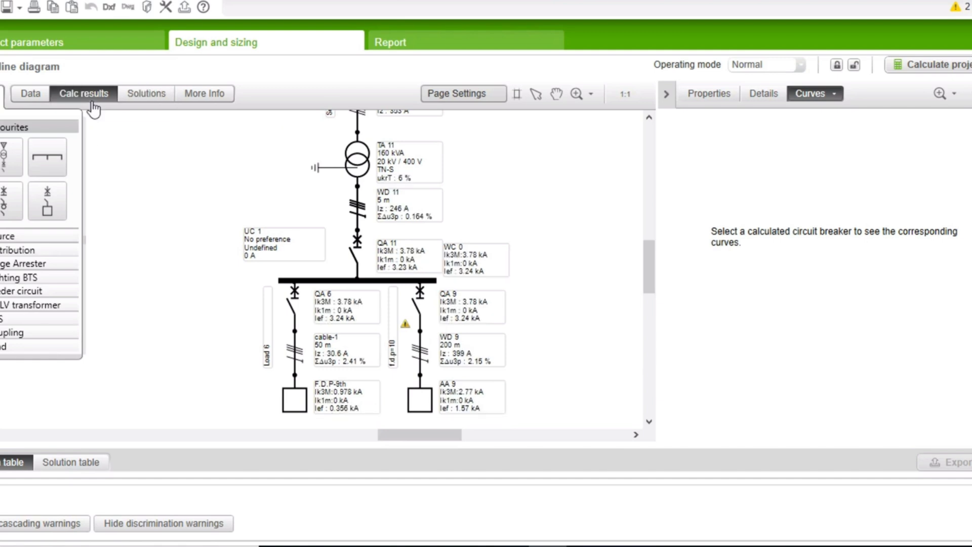
scroll(390, 372, "up", 4)
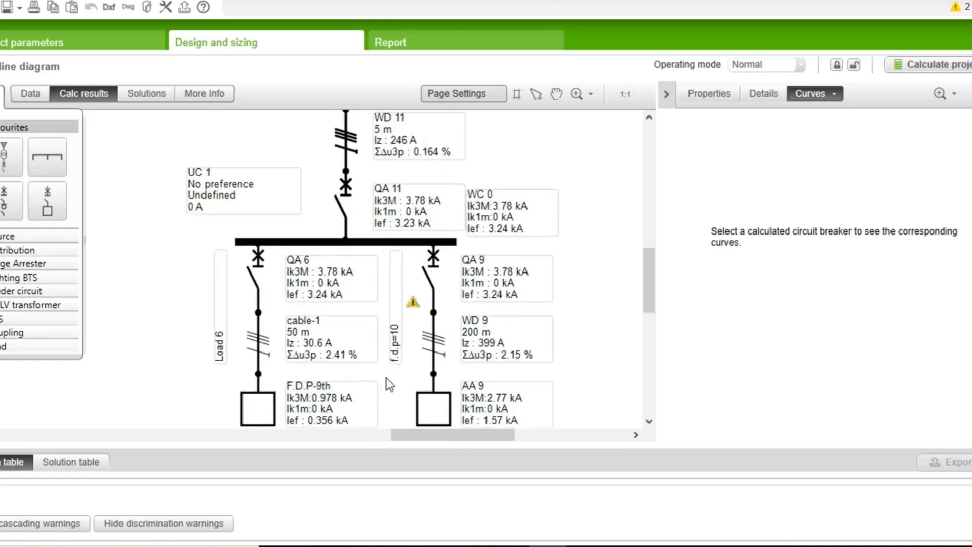
scroll(475, 377, "up", 3)
left_click_drag(484, 378, 502, 306)
scroll(503, 306, "down", 2)
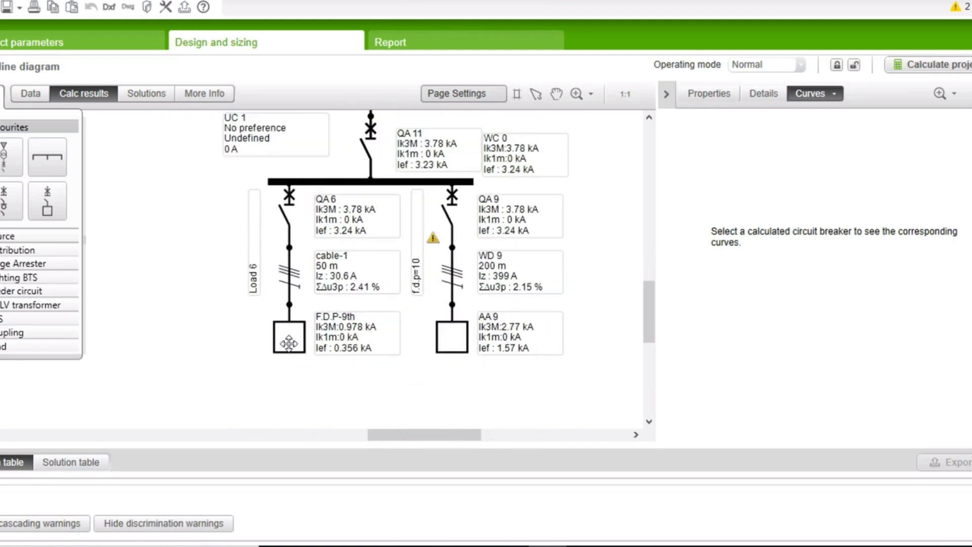
scroll(334, 304, "up", 2)
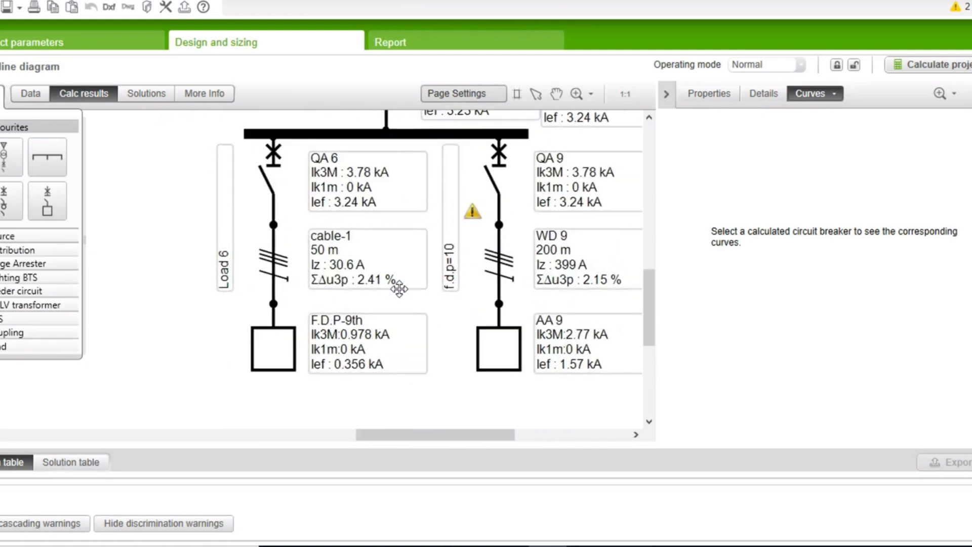
left_click_drag(412, 295, 291, 336)
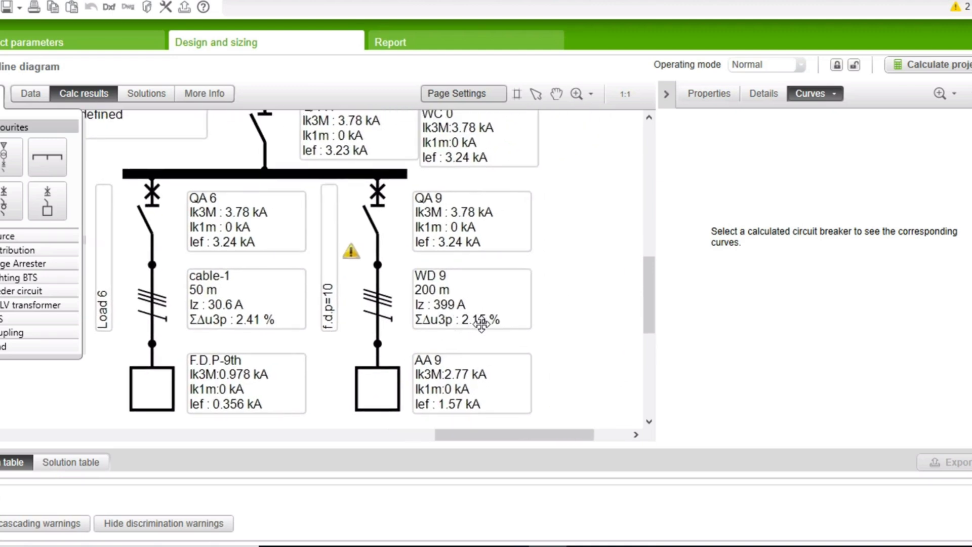
scroll(480, 326, "down", 4)
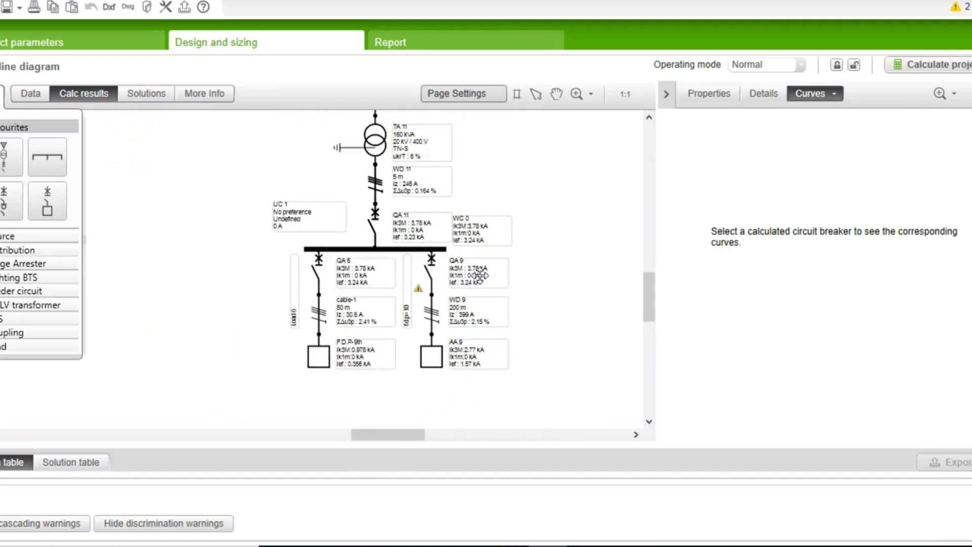
scroll(479, 275, "down", 2)
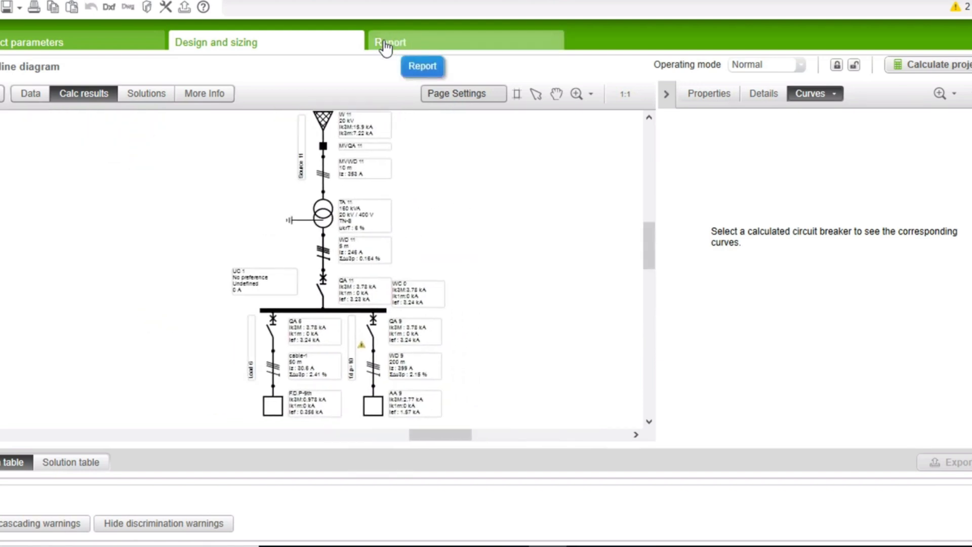
Open the full installation calculation report and review its contents list, circuit breaker table and cable schedules.
left_click(432, 43)
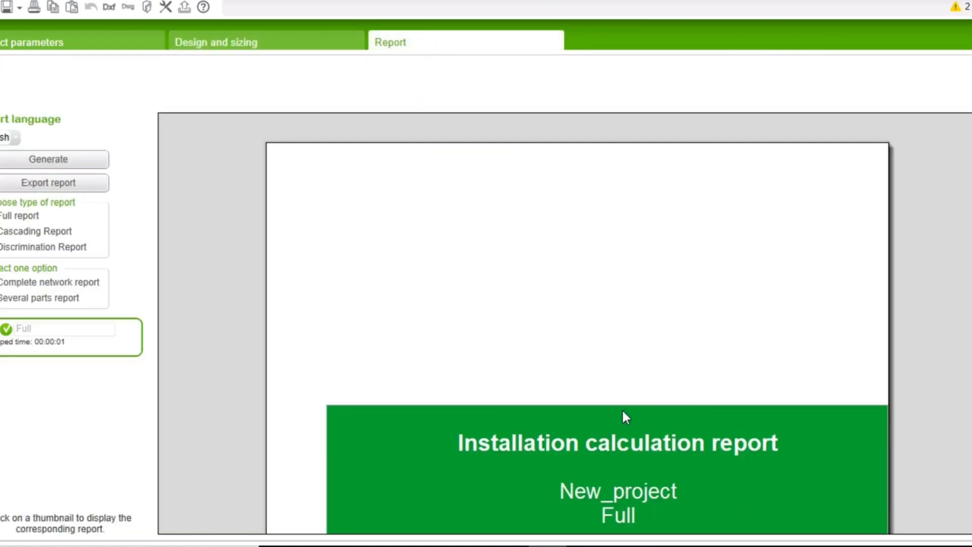
scroll(623, 413, "down", 3)
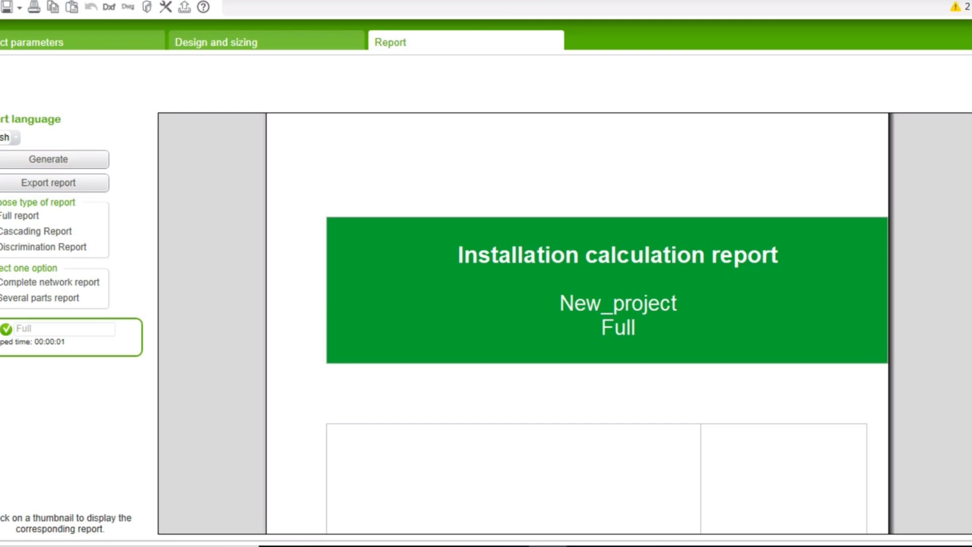
scroll(578, 324, "down", 20)
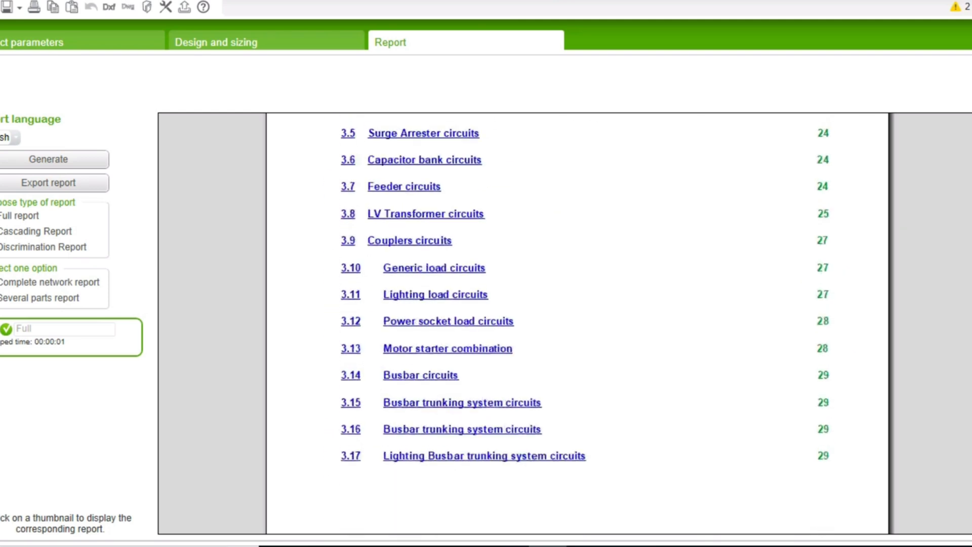
scroll(844, 292, "down", 10)
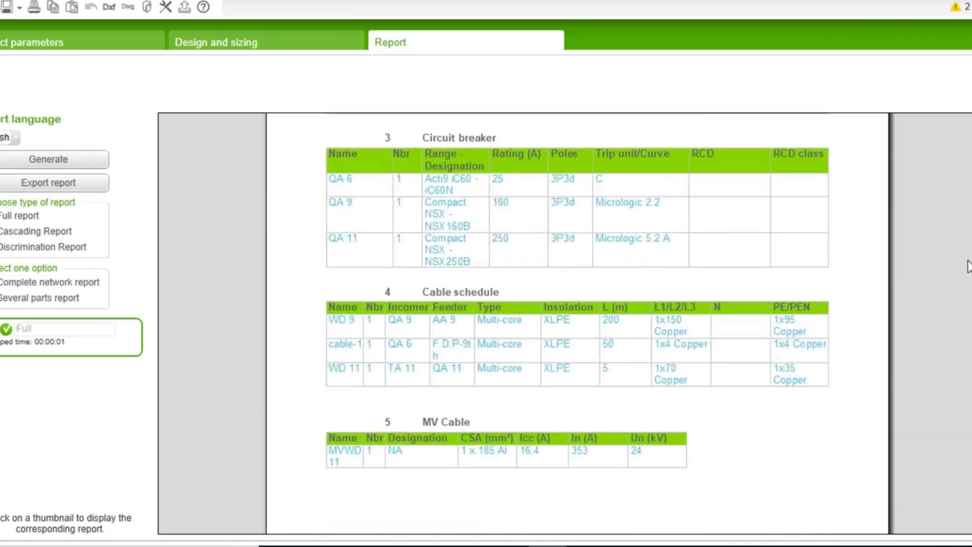
scroll(844, 291, "up", 3)
scroll(843, 291, "up", 10)
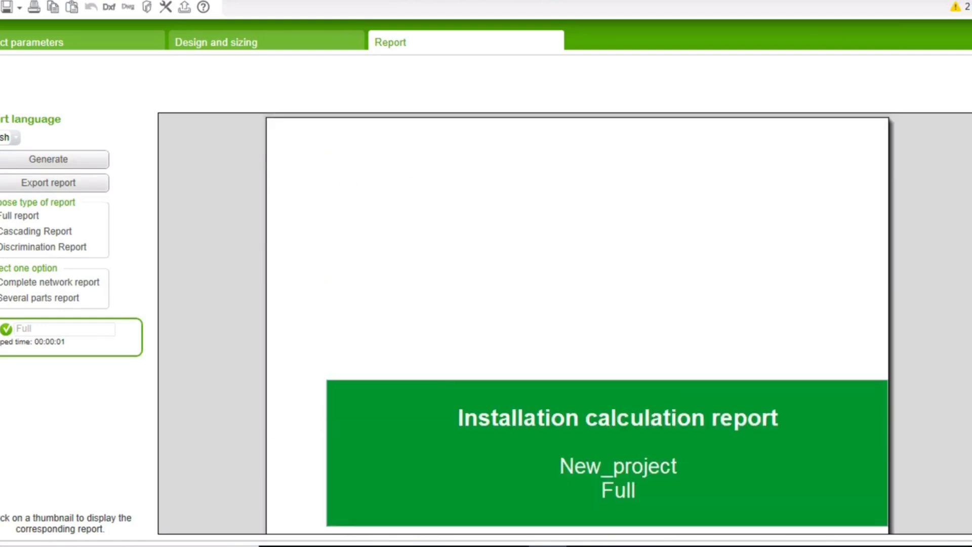